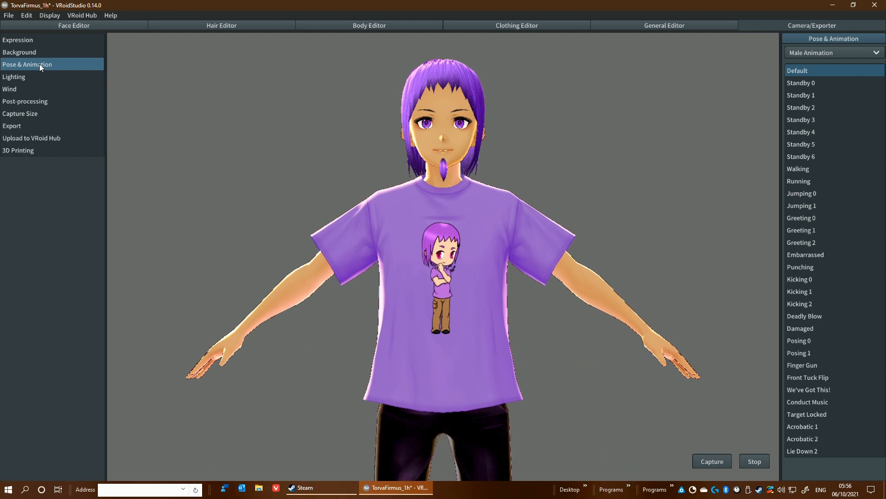
Preview the Greeting 0, Greeting 1, Greeting 2 and Posing 1 male animations on the character.
{"action": "left_click", "coordinate": [801, 218]}
{"action": "left_click", "coordinate": [800, 230]}
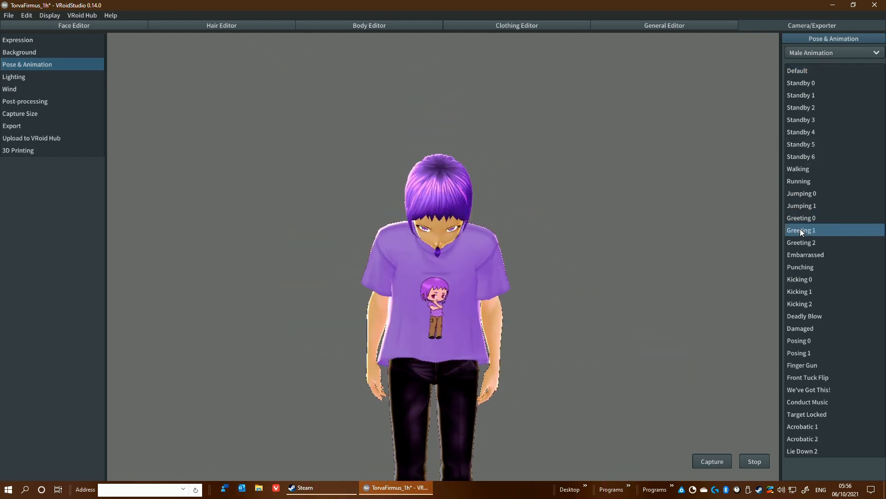
{"action": "left_click", "coordinate": [805, 242]}
{"action": "left_click", "coordinate": [806, 350]}
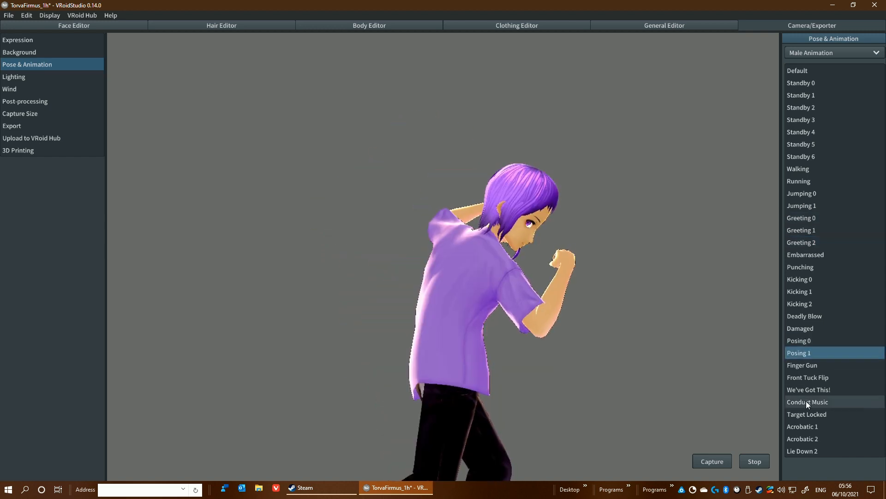
Apply the Greeting 0 animation and freeze it at a frame where the character's arm is raised in a wave.
{"action": "left_click", "coordinate": [803, 218]}
{"action": "left_click", "coordinate": [753, 460]}
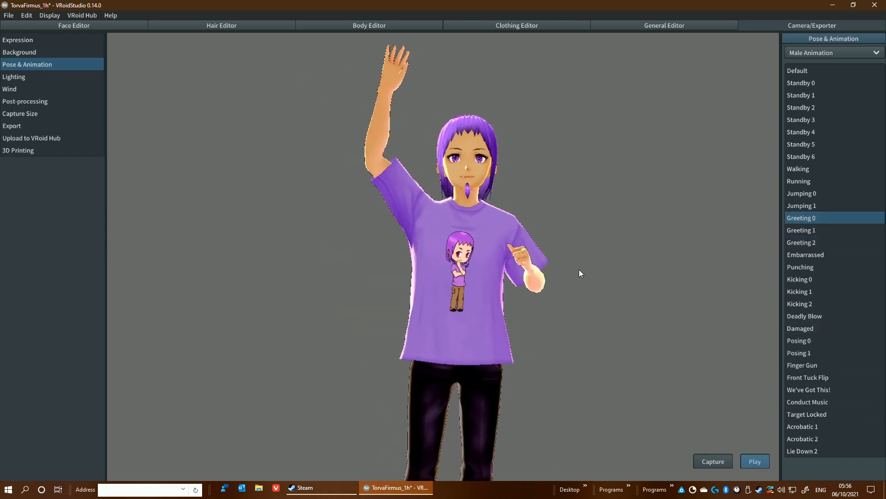
{"action": "left_click", "coordinate": [803, 219]}
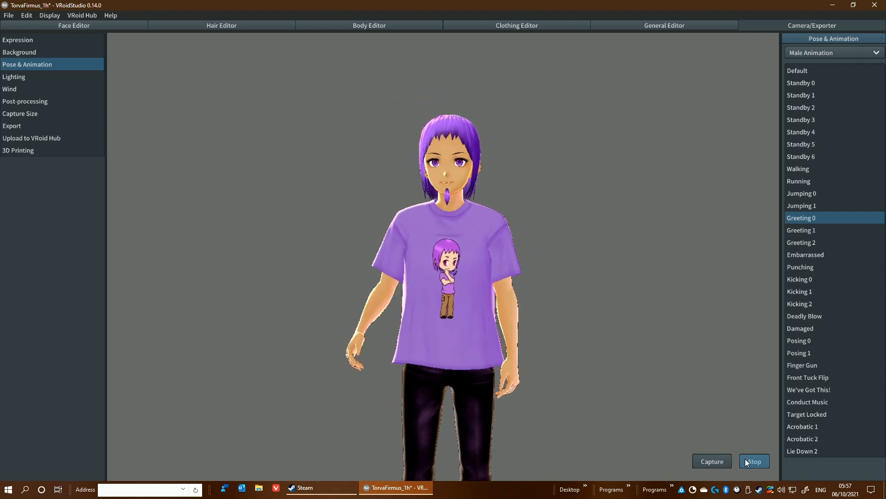
{"action": "left_click", "coordinate": [745, 458]}
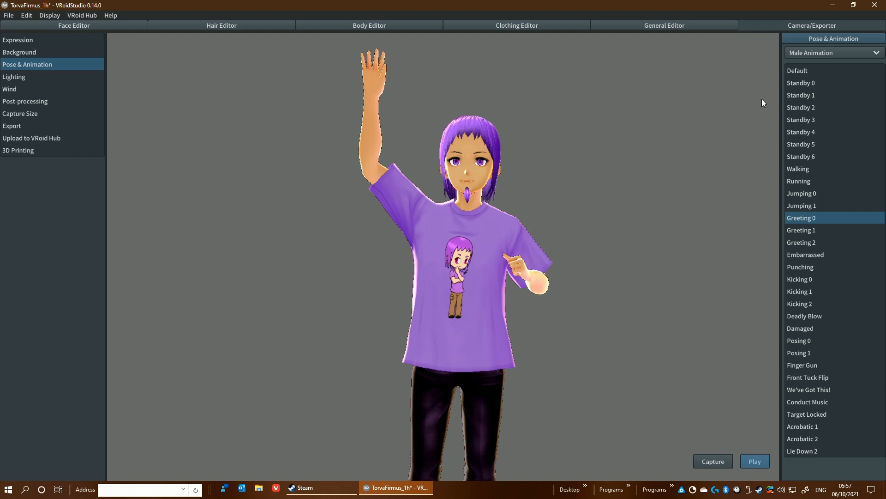
Set the base expression's Smiling value to 59 and look through the eyebrow and eye expression settings.
{"action": "left_click", "coordinate": [18, 150]}
{"action": "left_click", "coordinate": [18, 40]}
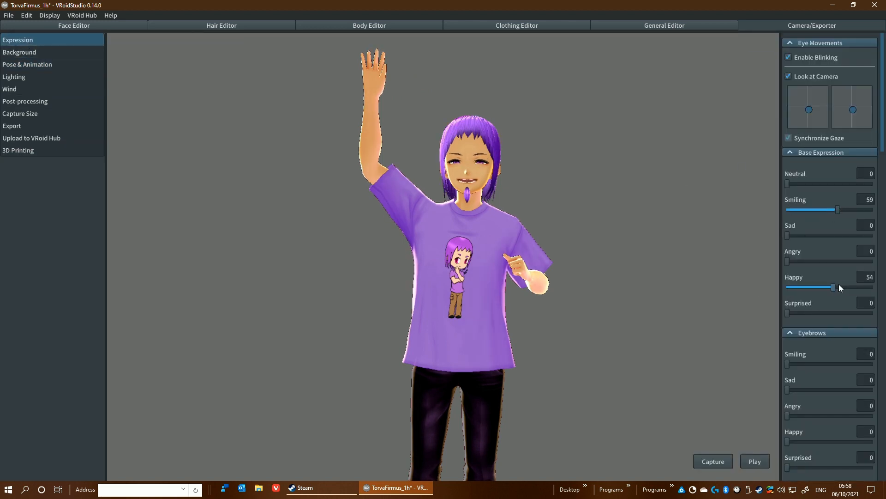
{"action": "scroll", "coordinate": [827, 337], "scroll_direction": "down", "scroll_amount": 3}
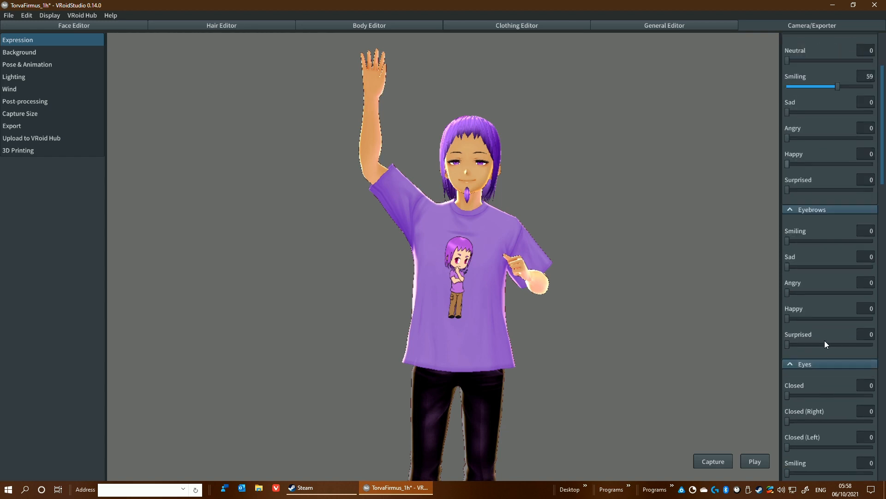
{"action": "scroll", "coordinate": [825, 341], "scroll_direction": "down", "scroll_amount": 1}
{"action": "left_click", "coordinate": [807, 314]}
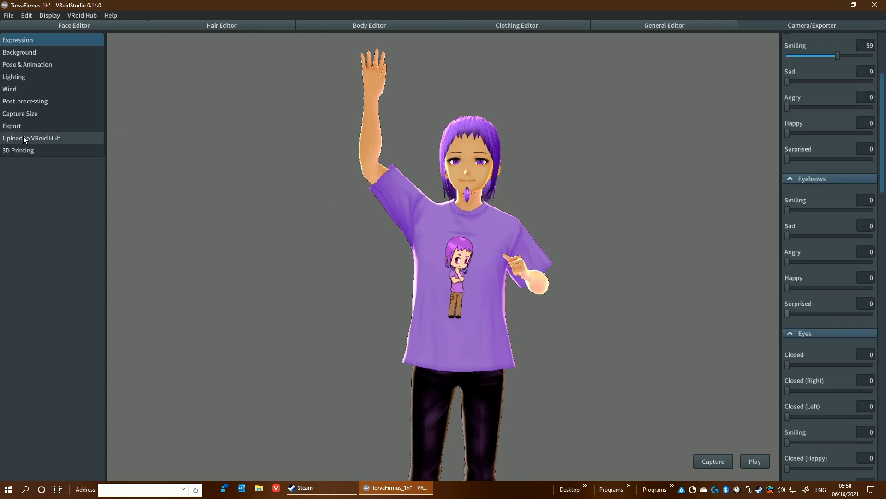
Confirm the expression and pose for 3D printing and export them as TorvaFirmus_1h_VRoid_3dPrinting_Export_Waving.fvp.
{"action": "left_click", "coordinate": [16, 149]}
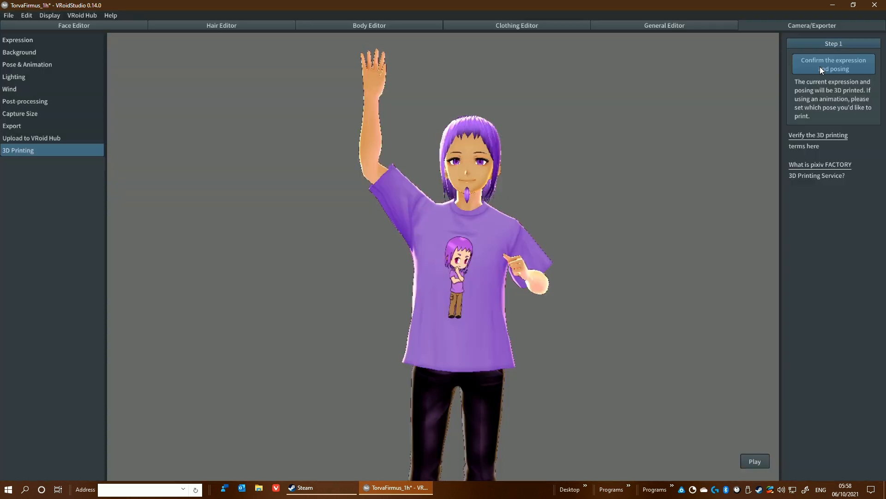
{"action": "left_click", "coordinate": [820, 66]}
{"action": "left_click", "coordinate": [826, 209]}
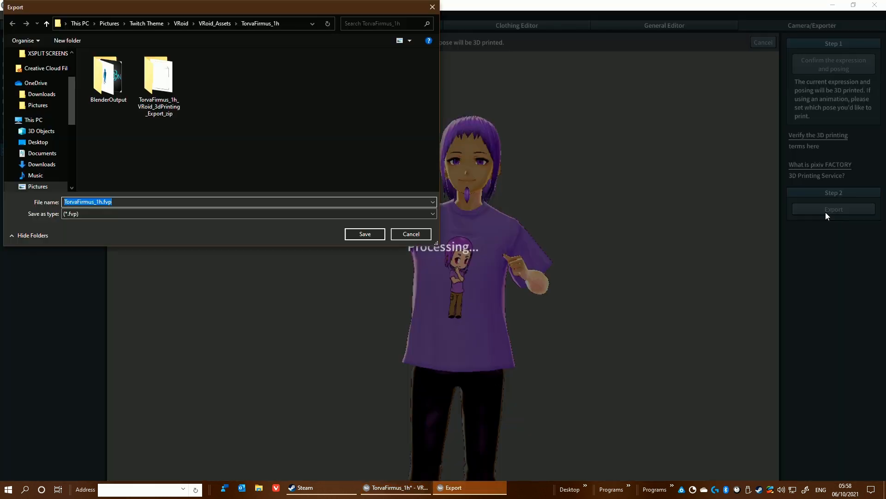
{"action": "left_click_drag", "start_coordinate": [171, 11], "coordinate": [527, 214]}
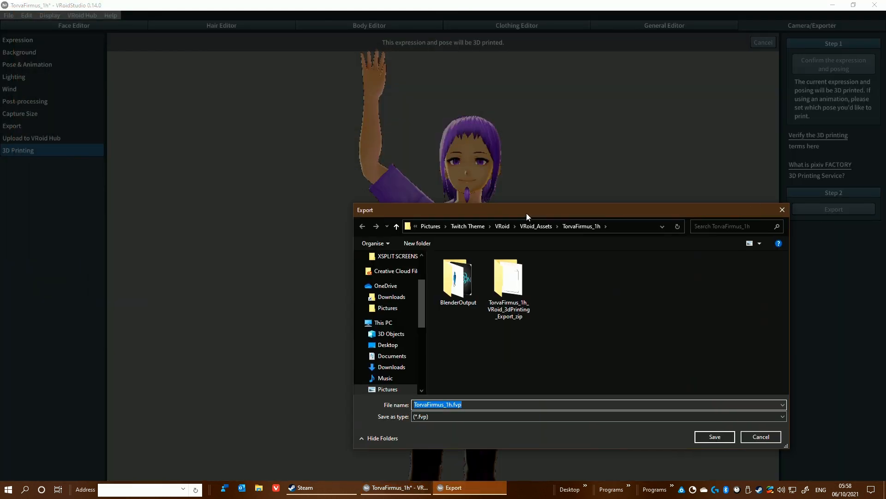
{"action": "type", "text": "Waving"}
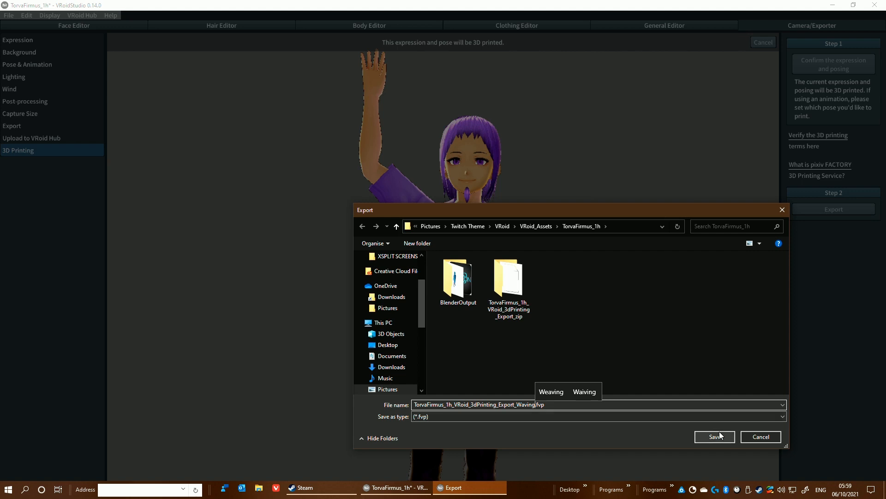
{"action": "left_click", "coordinate": [721, 435]}
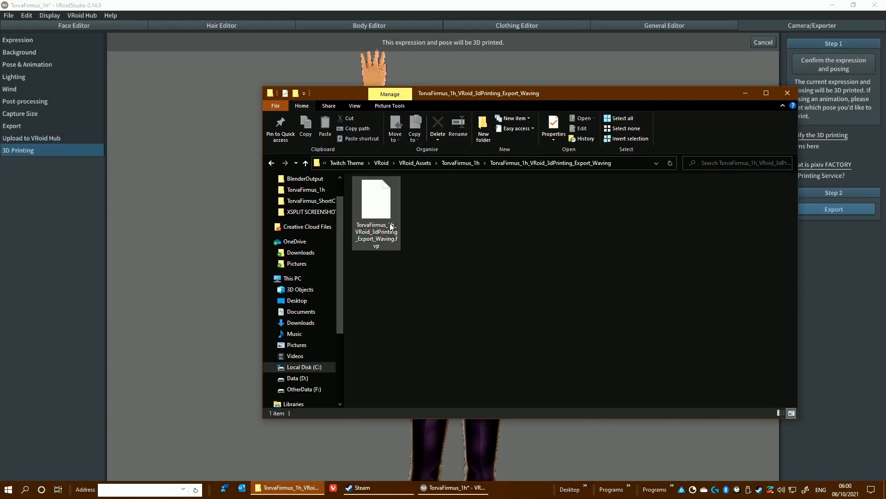
Duplicate the exported .fvp file in its folder and rename the copy TorvaFirmus_1h_VRoid_3dPrinting_Export_Waving.zip.
{"action": "right_click_drag", "start_coordinate": [390, 224], "coordinate": [453, 228]}
{"action": "left_click", "coordinate": [491, 244]}
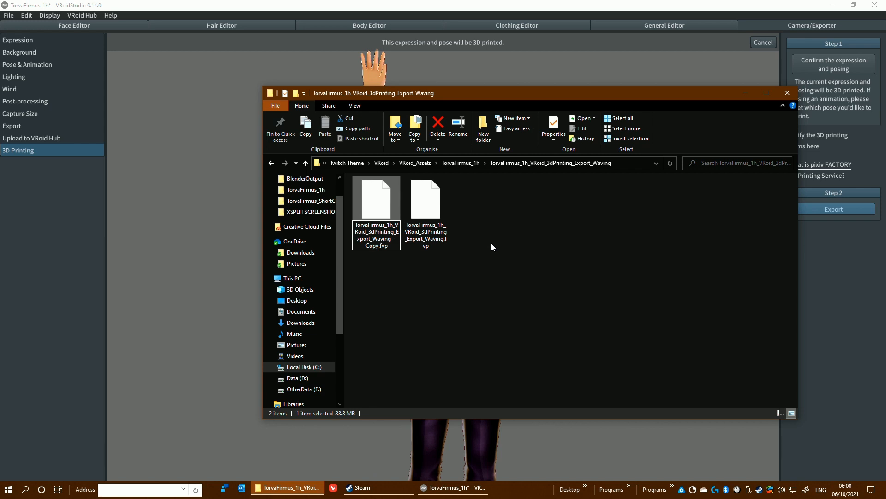
{"action": "key", "text": "Right"}
{"action": "key", "text": "shift+Down"}
{"action": "type", "text": ".zip"}
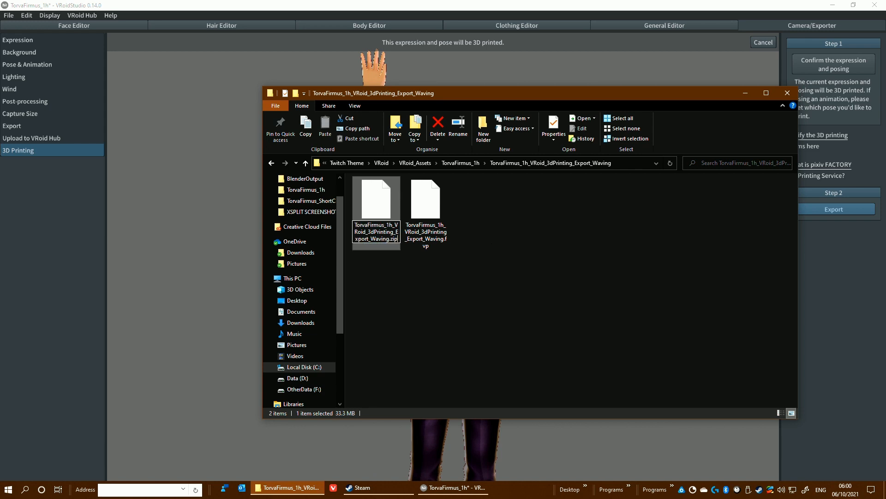
{"action": "key", "text": "Return"}
{"action": "left_click", "coordinate": [492, 248]}
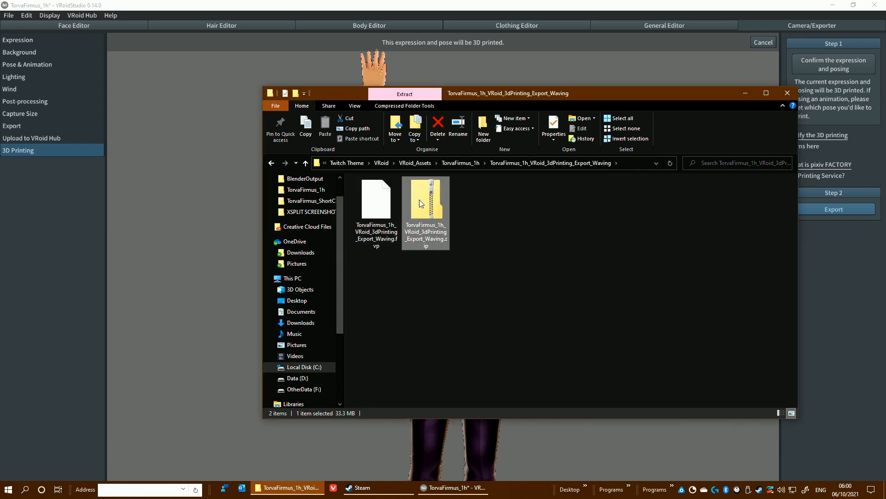
Extract the zip archive with 7-Zip into its own TorvaFirmus_1h_VRoid_3dPrinting_Export_Waving folder.
{"action": "right_click_drag", "start_coordinate": [419, 200], "coordinate": [477, 219]}
{"action": "mouse_move", "coordinate": [524, 224]}
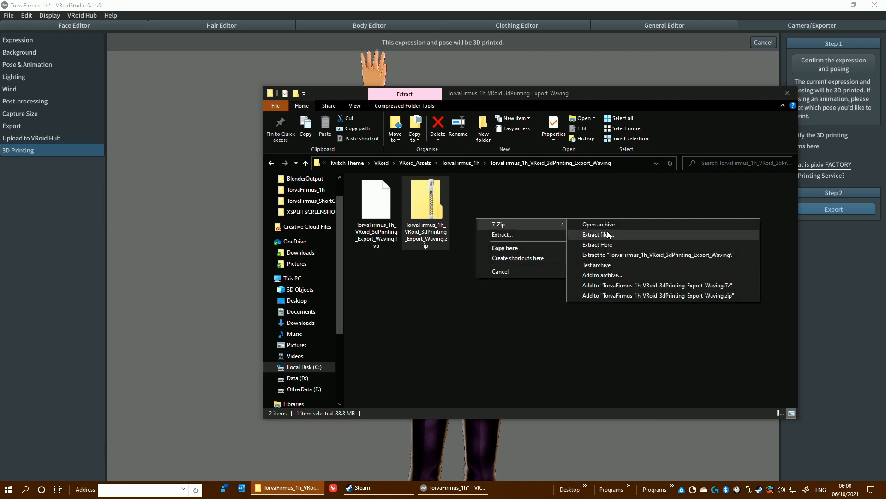
{"action": "left_click", "coordinate": [638, 254]}
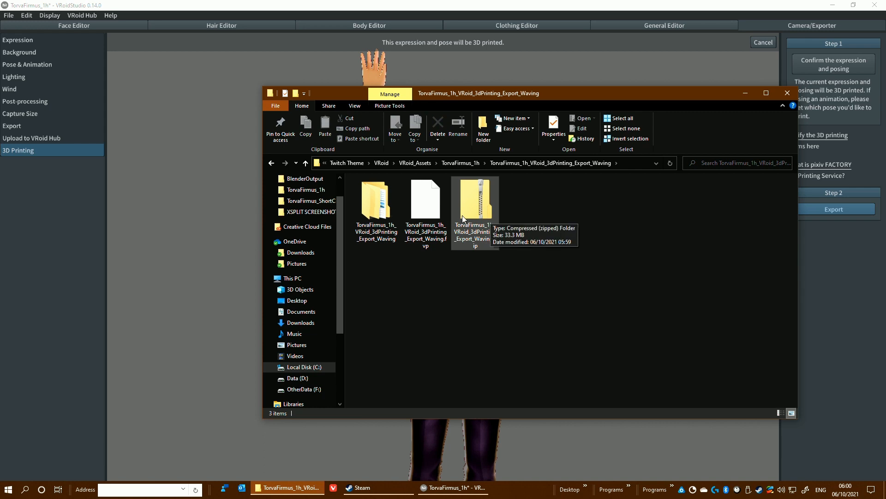
Browse the extracted print_data folder, checking the contents of its images and vrms subfolders.
{"action": "double_click", "coordinate": [391, 210]}
{"action": "double_click", "coordinate": [394, 210]}
{"action": "double_click", "coordinate": [392, 207]}
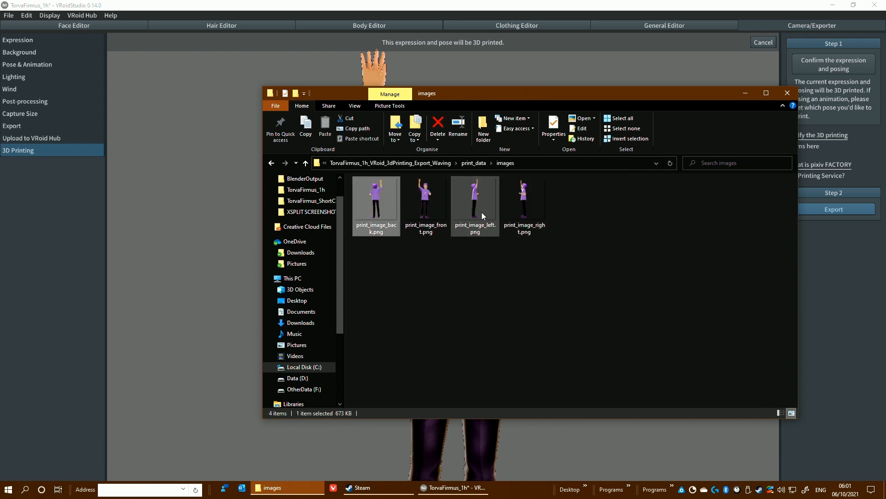
{"action": "key", "text": "alt+Left"}
{"action": "double_click", "coordinate": [428, 211]}
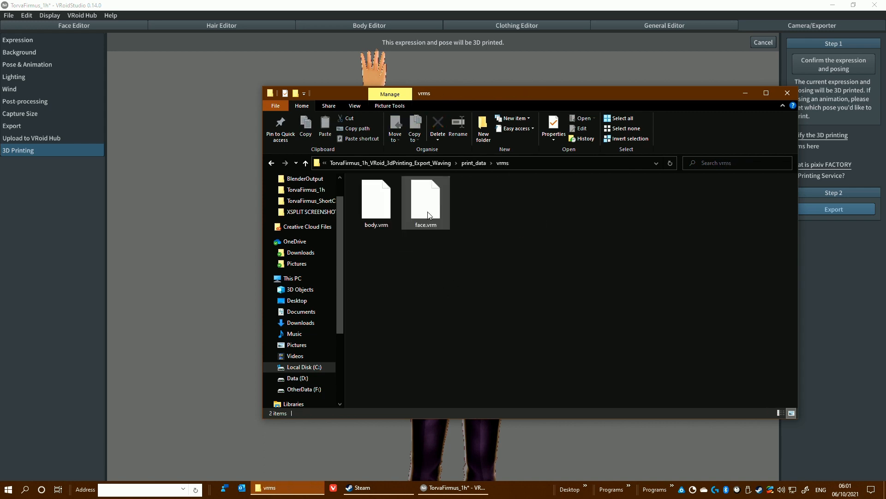
{"action": "left_click", "coordinate": [390, 215]}
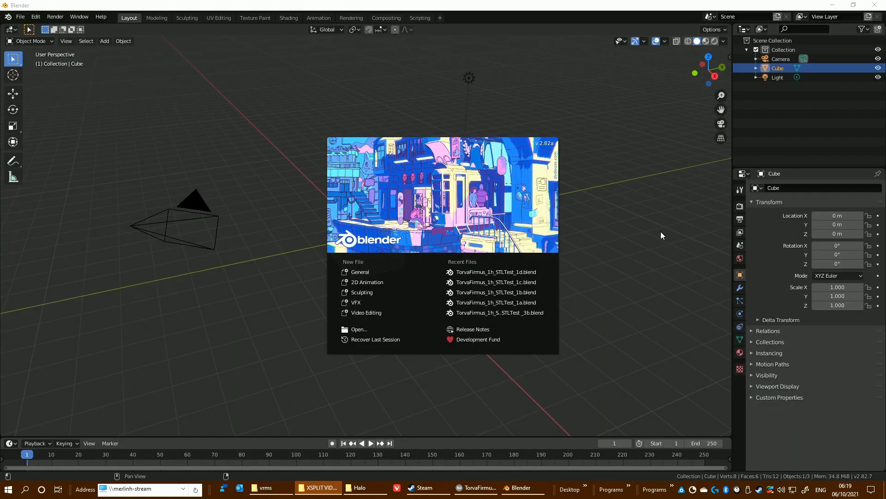
Start a new General file in Blender and delete the default cube.
{"action": "left_click", "coordinate": [362, 271]}
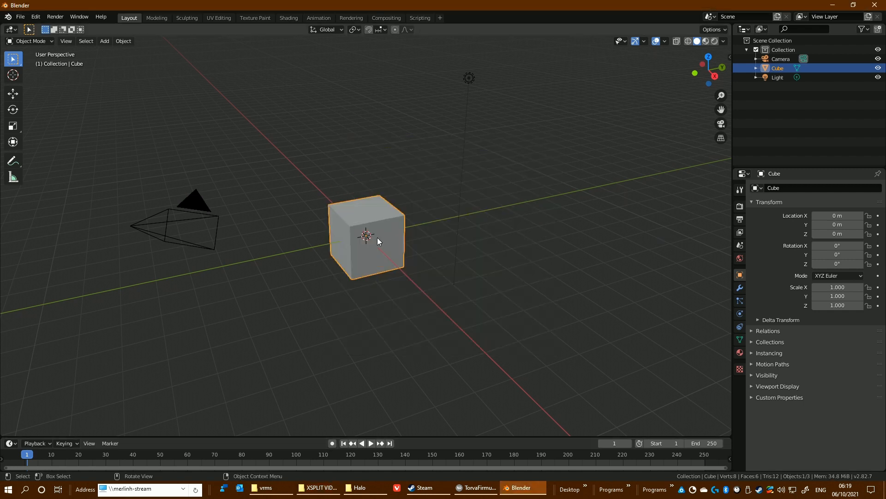
{"action": "key", "text": "Delete"}
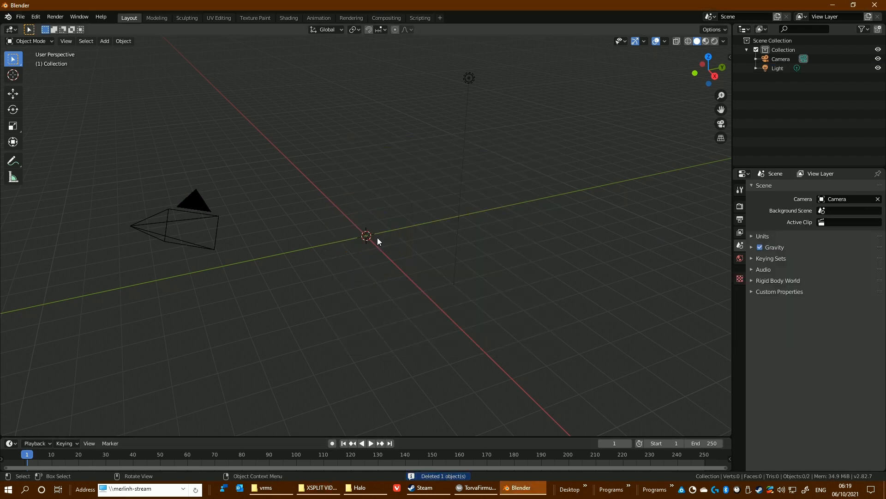
Import body.vrm from the extracted print_data\vrms folder using the CATS model importer.
{"action": "left_click", "coordinate": [730, 57]}
{"action": "left_click", "coordinate": [726, 155]}
{"action": "left_click", "coordinate": [683, 74]}
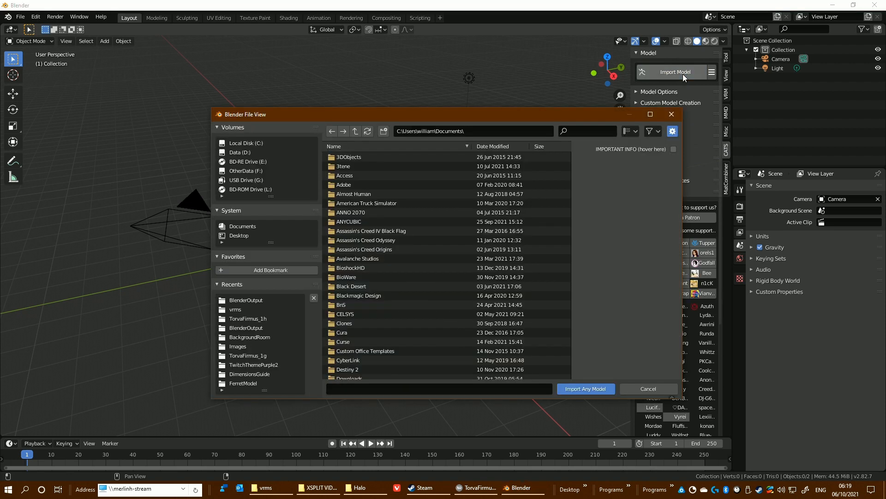
{"action": "scroll", "coordinate": [439, 313], "scroll_direction": "down", "scroll_amount": 10}
{"action": "left_click", "coordinate": [506, 133]}
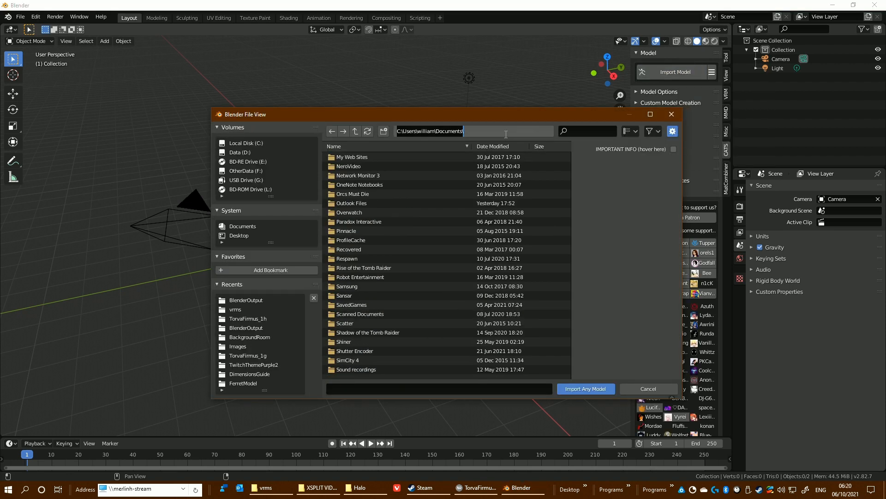
{"action": "key", "text": "BackSpace"}
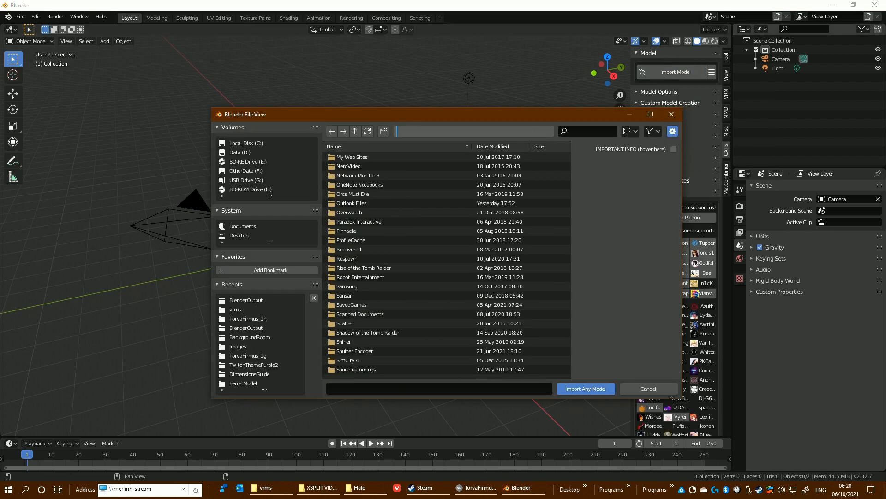
{"action": "key", "text": "ctrl+v"}
{"action": "key", "text": "Return"}
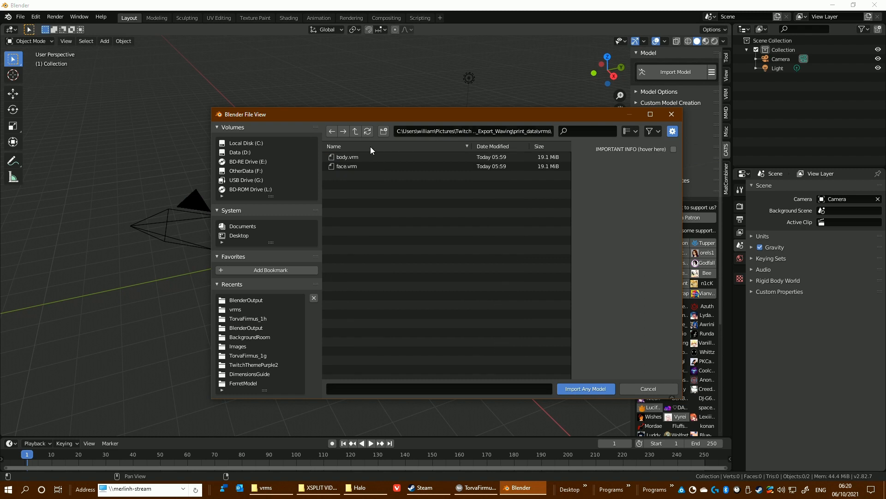
{"action": "left_click", "coordinate": [346, 157]}
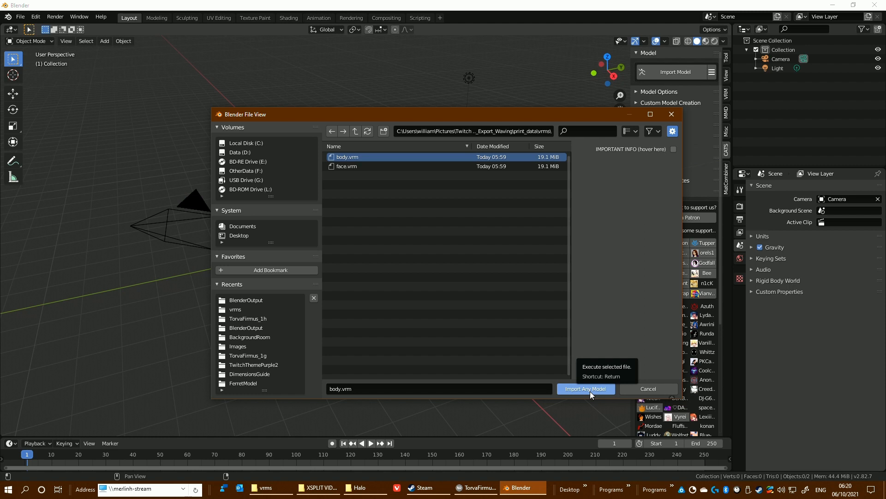
{"action": "left_click", "coordinate": [585, 388]}
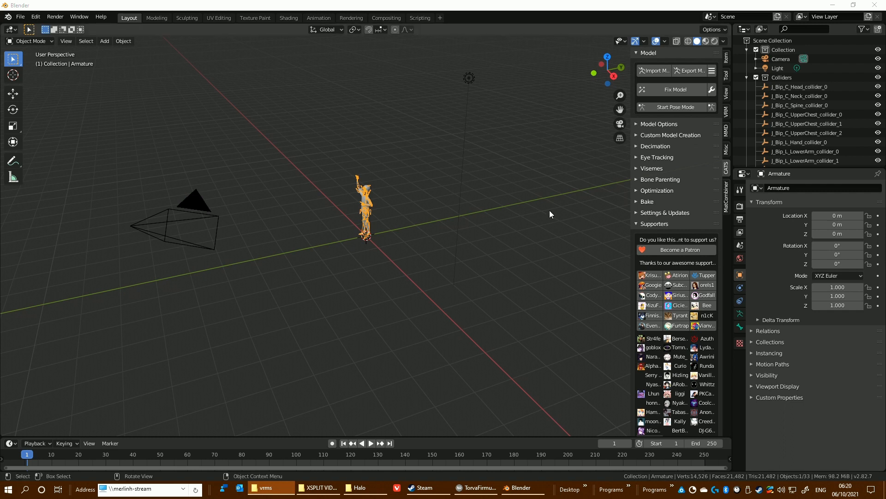
Inspect the imported character's body and face, and run the CATS Fix Model operation on it.
{"action": "scroll", "coordinate": [425, 192], "scroll_direction": "up", "scroll_amount": 7}
{"action": "middle_click_drag", "start_coordinate": [425, 191], "coordinate": [514, 157]}
{"action": "scroll", "coordinate": [451, 130], "scroll_direction": "up", "scroll_amount": 2}
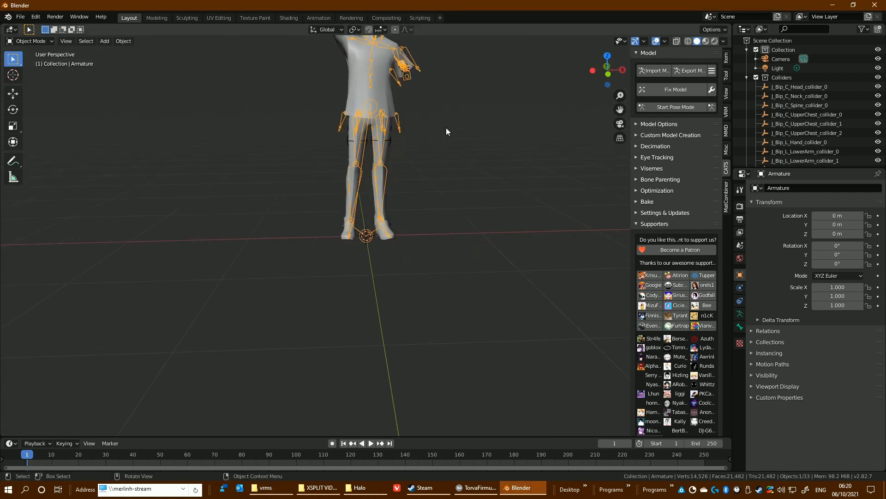
{"action": "middle_click_drag", "start_coordinate": [446, 127], "coordinate": [522, 134]}
{"action": "middle_click_drag", "start_coordinate": [519, 194], "coordinate": [500, 397], "text": "shift"}
{"action": "middle_click_drag", "start_coordinate": [544, 60], "coordinate": [573, 243], "text": "shift"}
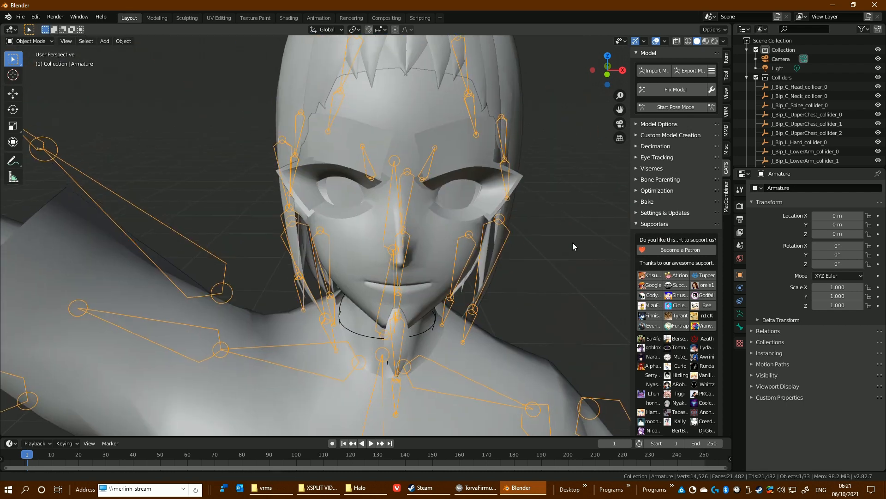
{"action": "left_click", "coordinate": [686, 90]}
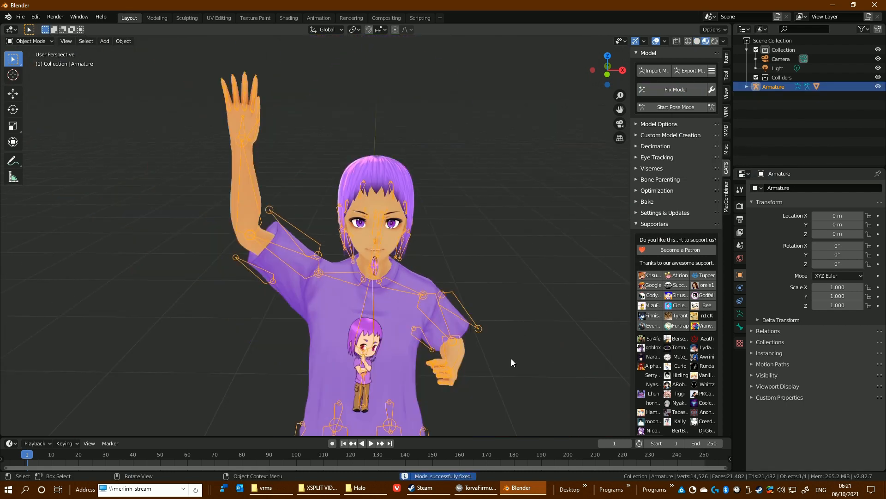
Select the character's Body mesh, put it in Edit Mode and examine the mesh around the torso.
{"action": "middle_click_drag", "start_coordinate": [511, 359], "coordinate": [503, 309]}
{"action": "scroll", "coordinate": [511, 353], "scroll_direction": "down", "scroll_amount": 4}
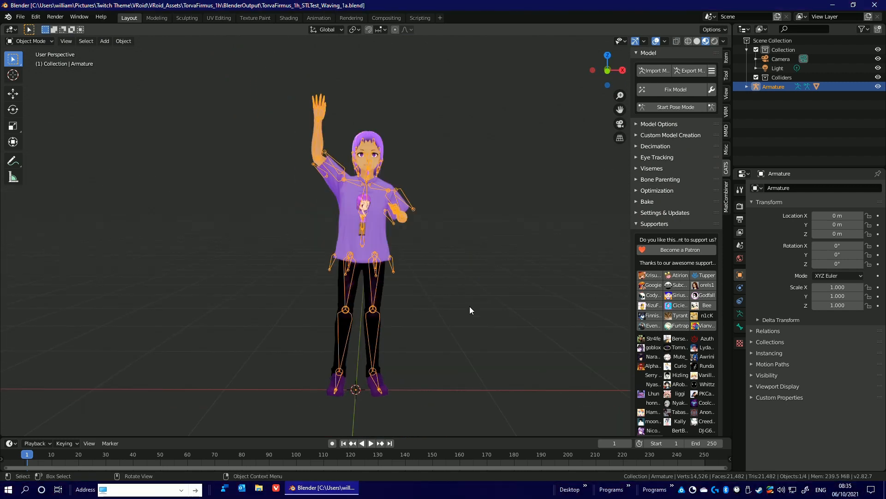
{"action": "left_click", "coordinate": [378, 230]}
{"action": "key", "text": "Tab"}
{"action": "scroll", "coordinate": [534, 239], "scroll_direction": "up", "scroll_amount": 4}
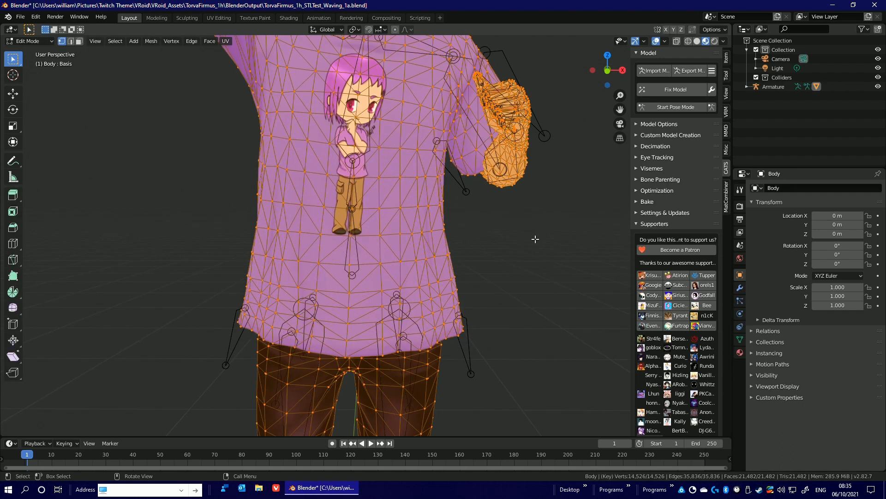
{"action": "scroll", "coordinate": [531, 239], "scroll_direction": "down", "scroll_amount": 1}
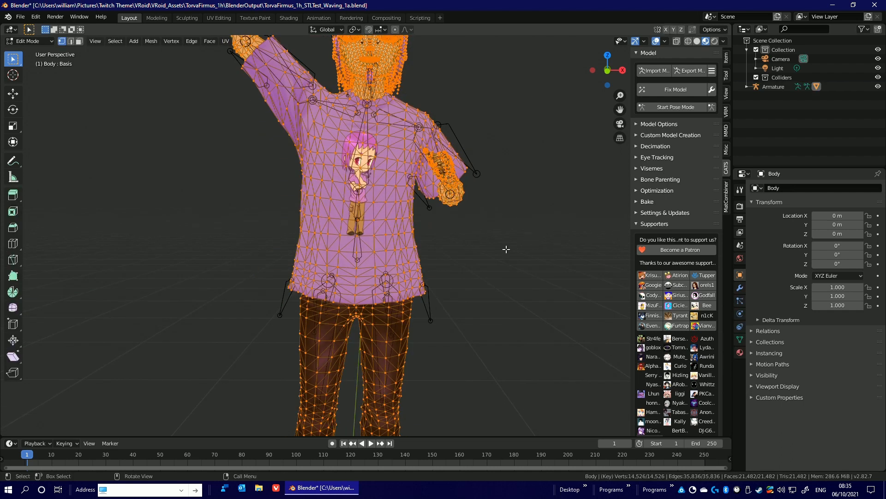
Convert the triangles of the whole Body mesh to quads and clear the selection.
{"action": "scroll", "coordinate": [448, 283], "scroll_direction": "down", "scroll_amount": 2}
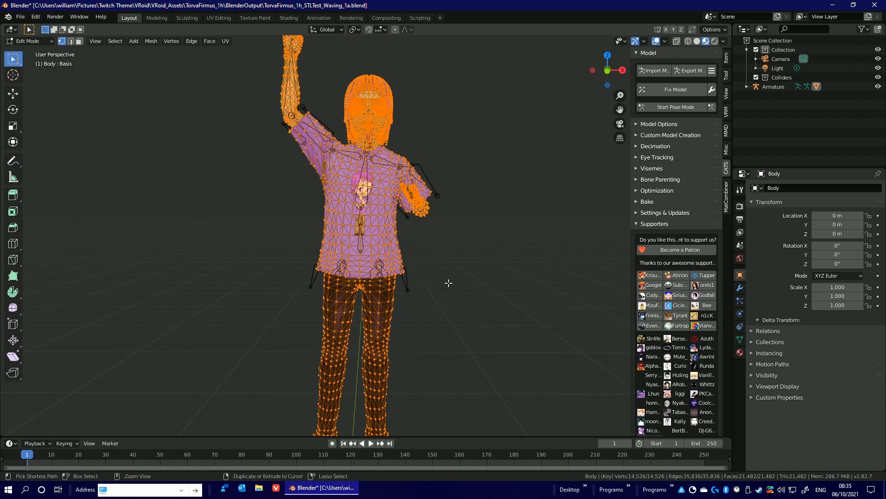
{"action": "key", "text": "j"}
{"action": "key", "text": "alt+j"}
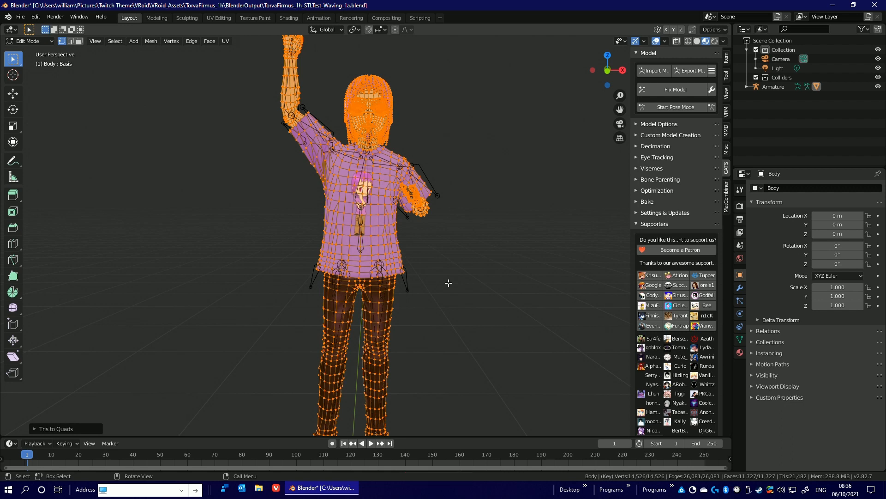
{"action": "key", "text": "alt+a"}
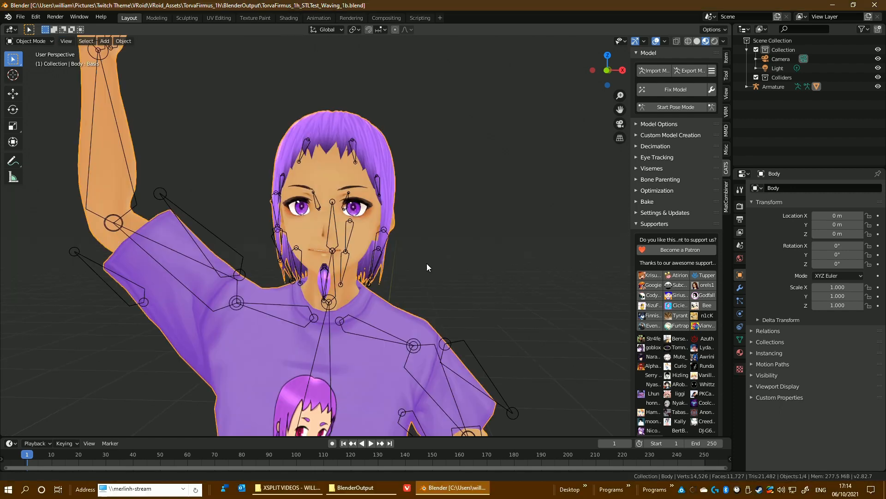
In face selection, delete the linked eyebrow patch above the character's left eye.
{"action": "scroll", "coordinate": [437, 234], "scroll_direction": "up", "scroll_amount": 5}
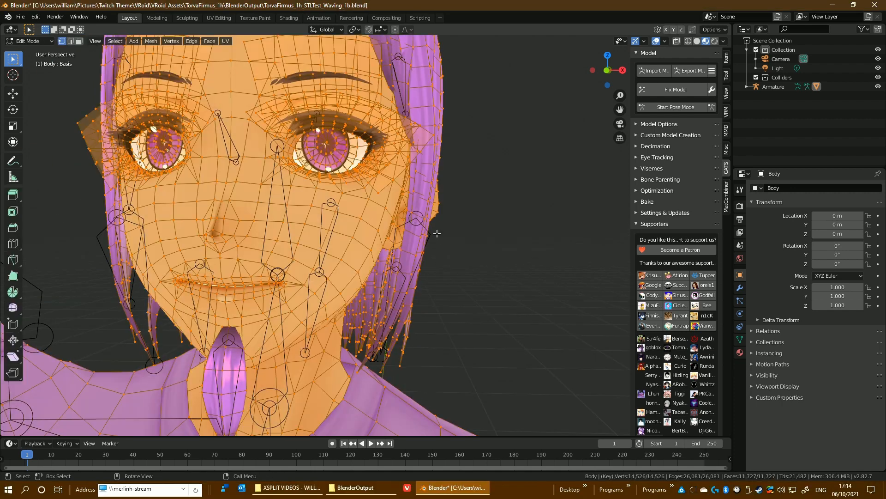
{"action": "key", "text": "alt+a"}
{"action": "right_click", "coordinate": [486, 234]}
{"action": "middle_click_drag", "start_coordinate": [554, 208], "coordinate": [458, 230]}
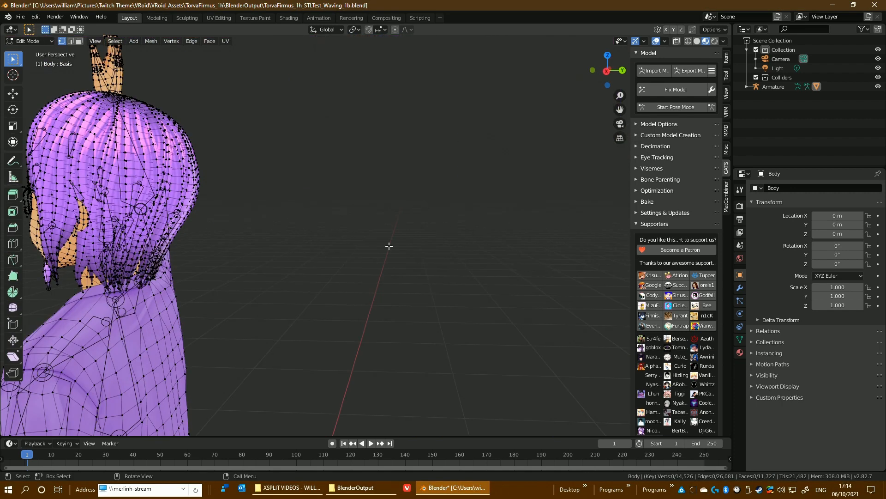
{"action": "middle_click_drag", "start_coordinate": [134, 231], "coordinate": [532, 230], "text": "shift"}
{"action": "scroll", "coordinate": [429, 224], "scroll_direction": "up", "scroll_amount": 3}
{"action": "left_click", "coordinate": [79, 41]}
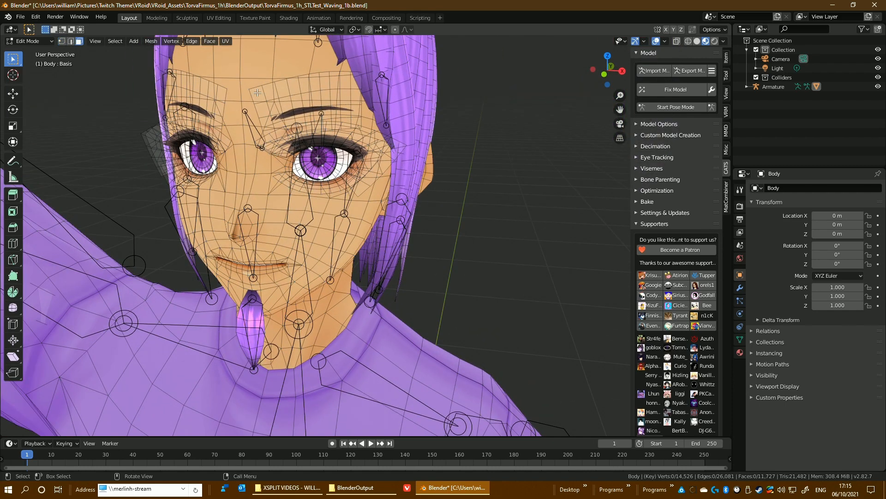
{"action": "key", "text": "l"}
{"action": "key", "text": "x"}
{"action": "left_click", "coordinate": [288, 130]}
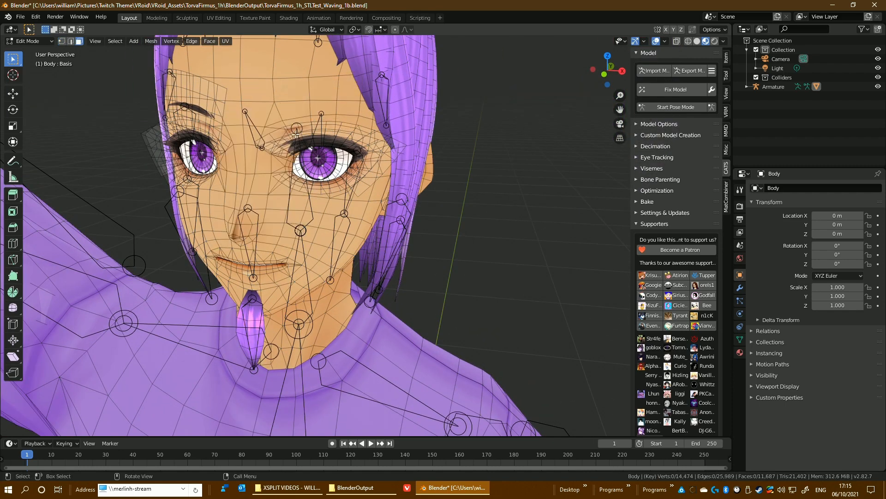
Delete the linked upper eyelid and eyelash overlay faces above the character's left eye.
{"action": "middle_click_drag", "start_coordinate": [490, 164], "coordinate": [487, 148]}
{"action": "scroll", "coordinate": [486, 149], "scroll_direction": "up", "scroll_amount": 1}
{"action": "key", "text": "l"}
{"action": "key", "text": "l"}
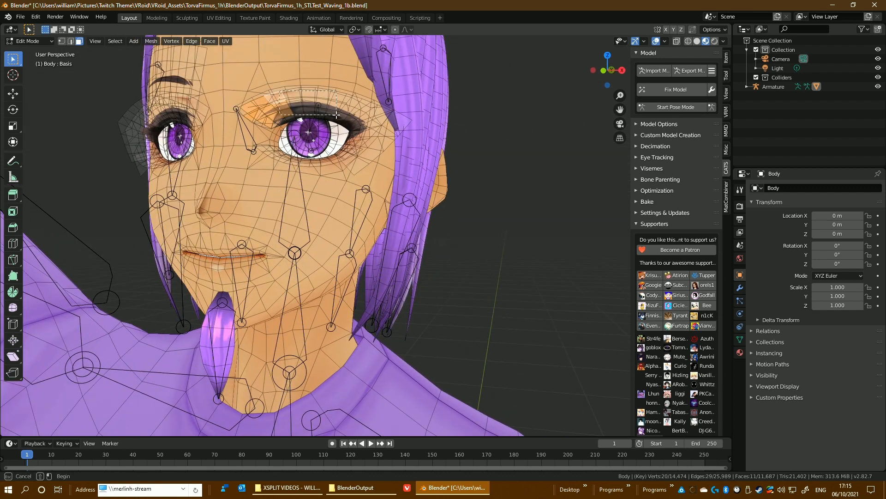
{"action": "key", "text": "l"}
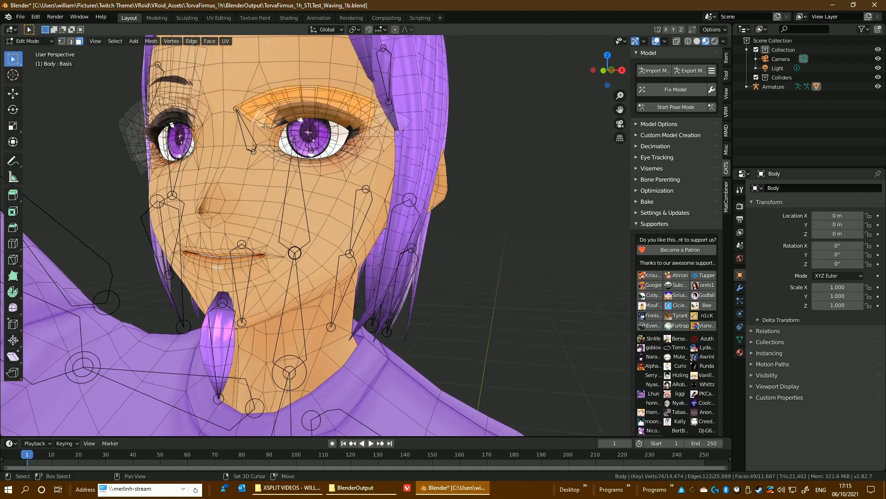
{"action": "left_click_drag", "start_coordinate": [352, 140], "coordinate": [309, 164]}
{"action": "key", "text": "x"}
{"action": "left_click", "coordinate": [309, 163]}
Delete the linked overlay patch beneath the character's left eye.
{"action": "middle_click_drag", "start_coordinate": [498, 144], "coordinate": [462, 206]}
{"action": "key", "text": "l"}
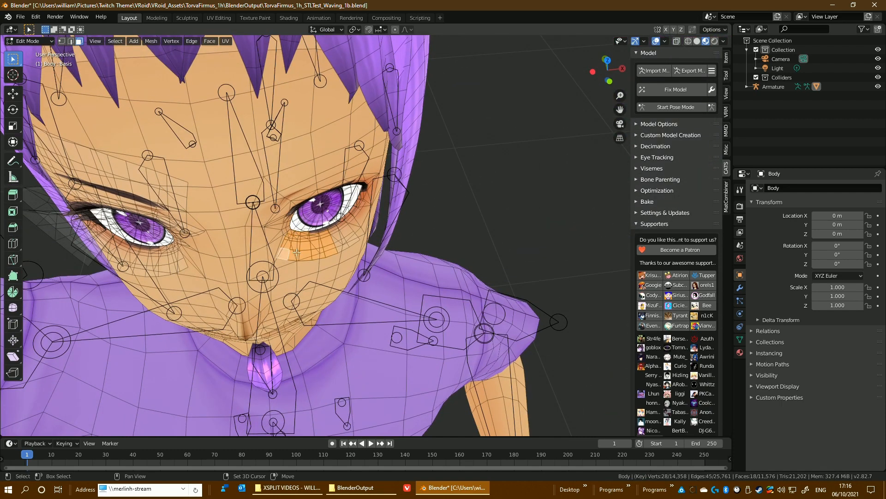
{"action": "key", "text": "x"}
{"action": "left_click", "coordinate": [353, 237]}
Delete the vertices of the small leftover faces around the character's left eye.
{"action": "middle_click_drag", "start_coordinate": [353, 238], "coordinate": [312, 120]}
{"action": "scroll", "coordinate": [344, 156], "scroll_direction": "up", "scroll_amount": 2}
{"action": "middle_click_drag", "start_coordinate": [344, 156], "coordinate": [314, 197], "text": "shift"}
{"action": "middle_click_drag", "start_coordinate": [379, 199], "coordinate": [440, 203]}
{"action": "left_click_drag", "start_coordinate": [433, 200], "coordinate": [488, 229]}
{"action": "key", "text": "x"}
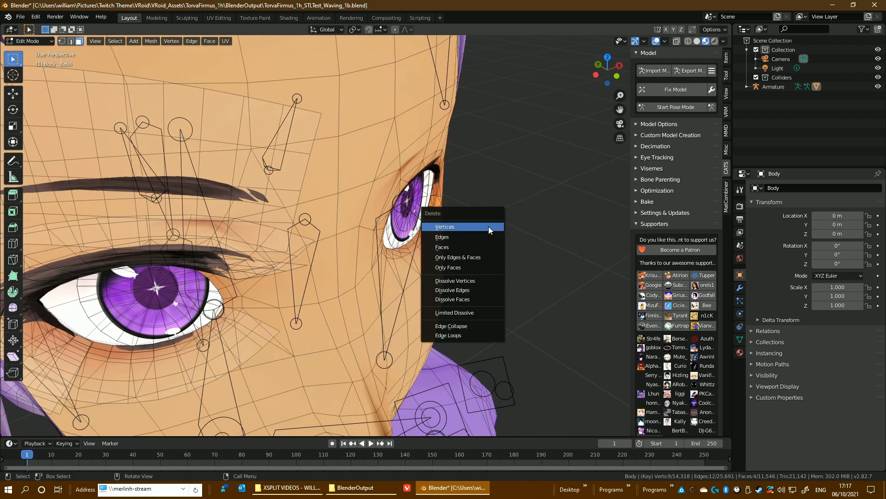
{"action": "left_click", "coordinate": [489, 229]}
Delete the vertices of the remaining dark upper eyelash band on the character's left eye.
{"action": "scroll", "coordinate": [415, 194], "scroll_direction": "down", "scroll_amount": 2}
{"action": "middle_click_drag", "start_coordinate": [360, 152], "coordinate": [298, 115]}
{"action": "left_click_drag", "start_coordinate": [287, 105], "coordinate": [397, 152]}
{"action": "key", "text": "x"}
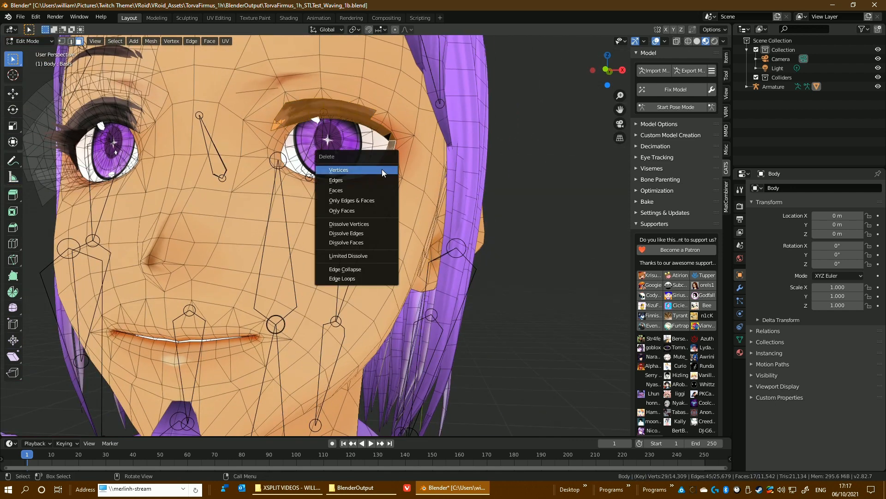
{"action": "left_click", "coordinate": [382, 172]}
Switch to edge selection and delete the stray leftover edge around the left eye.
{"action": "middle_click_drag", "start_coordinate": [385, 175], "coordinate": [590, 235]}
{"action": "scroll", "coordinate": [590, 235], "scroll_direction": "up", "scroll_amount": 2}
{"action": "middle_click_drag", "start_coordinate": [384, 194], "coordinate": [459, 167]}
{"action": "key", "text": "2"}
{"action": "middle_click_drag", "start_coordinate": [525, 168], "coordinate": [496, 205]}
{"action": "left_click", "coordinate": [477, 198]}
{"action": "key", "text": "x"}
{"action": "left_click", "coordinate": [480, 198]}
In face selection, delete the linked eyebrow, upper eyelid and lower eyelid overlay patches around the character's right eye.
{"action": "key", "text": "3"}
{"action": "key", "text": "l"}
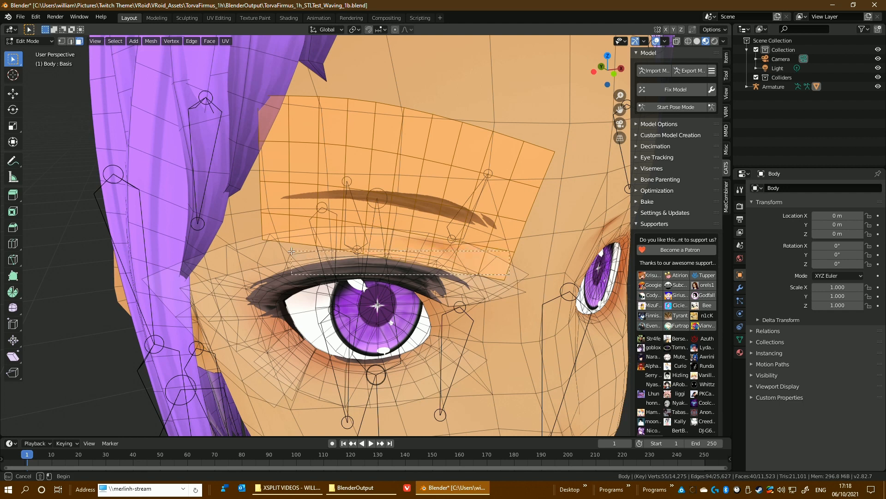
{"action": "left_click_drag", "start_coordinate": [292, 251], "coordinate": [226, 244], "text": "shift"}
{"action": "left_click", "coordinate": [480, 285], "text": "shift"}
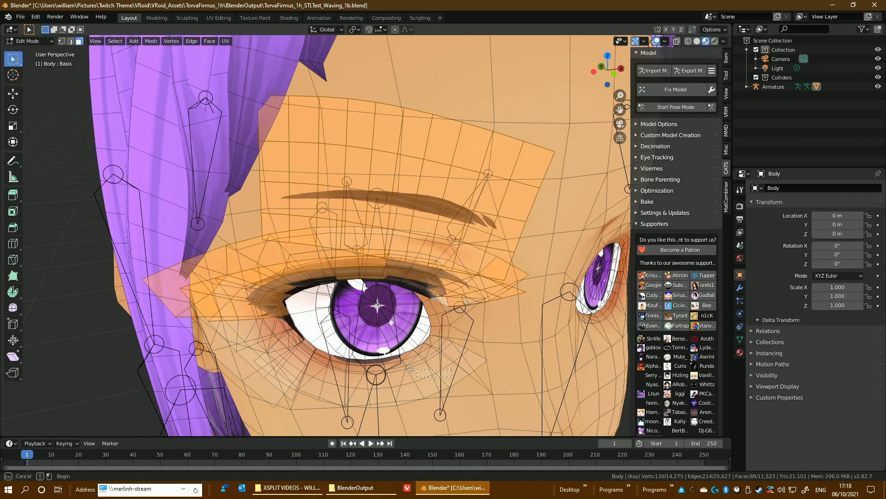
{"action": "left_click_drag", "start_coordinate": [411, 368], "coordinate": [310, 360], "text": "shift"}
{"action": "key", "text": "x"}
{"action": "left_click", "coordinate": [297, 347]}
Select the remaining eyelash pieces over the character's right eye and delete them.
{"action": "middle_click_drag", "start_coordinate": [298, 347], "coordinate": [286, 327]}
{"action": "left_click", "coordinate": [406, 193], "text": "shift"}
{"action": "left_click", "coordinate": [358, 181], "text": "shift"}
{"action": "left_click", "coordinate": [284, 181], "text": "shift"}
{"action": "left_click", "coordinate": [241, 224], "text": "shift"}
{"action": "key", "text": "l"}
{"action": "key", "text": "x"}
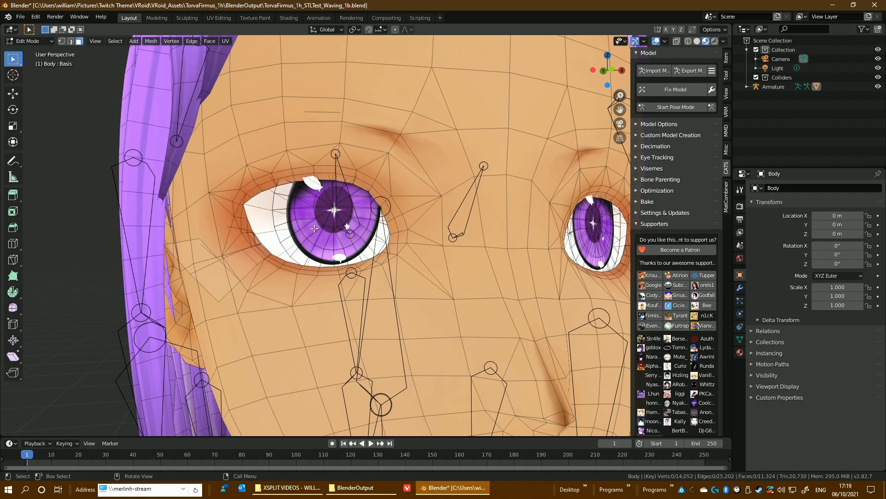
Delete the loose leftover faces and edges beside the right eye and the side of the face.
{"action": "middle_click_drag", "start_coordinate": [253, 258], "coordinate": [282, 272]}
{"action": "middle_click_drag", "start_coordinate": [208, 309], "coordinate": [120, 300]}
{"action": "key", "text": "l"}
{"action": "key", "text": "x"}
{"action": "left_click", "coordinate": [70, 41]}
{"action": "key", "text": "l"}
{"action": "middle_click_drag", "start_coordinate": [180, 281], "coordinate": [335, 309]}
{"action": "key", "text": "x"}
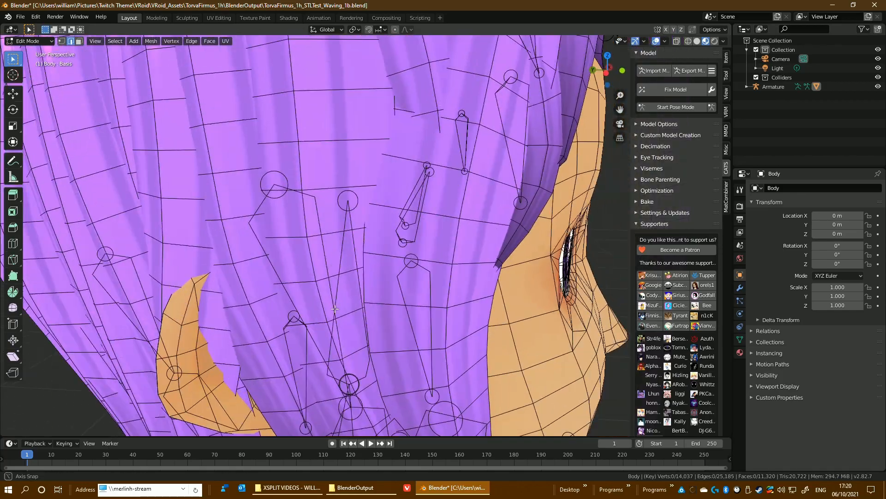
{"action": "key", "text": "x"}
{"action": "left_click", "coordinate": [579, 231]}
{"action": "middle_click_drag", "start_coordinate": [579, 231], "coordinate": [536, 262]}
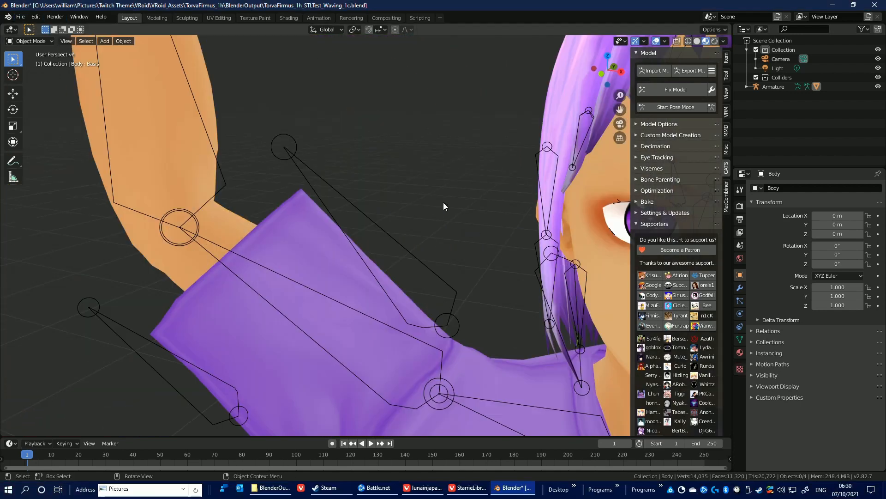
Put the Body mesh in Edit Mode with everything selected and add a Subdivision Surface modifier.
{"action": "mouse_move", "coordinate": [443, 207]}
{"action": "middle_mouse_down"}
{"action": "mouse_move", "coordinate": [413, 235]}
{"action": "mouse_move", "coordinate": [316, 249]}
{"action": "mouse_move", "coordinate": [228, 188]}
{"action": "mouse_move", "coordinate": [330, 237]}
{"action": "mouse_move", "coordinate": [454, 196]}
{"action": "middle_mouse_up"}
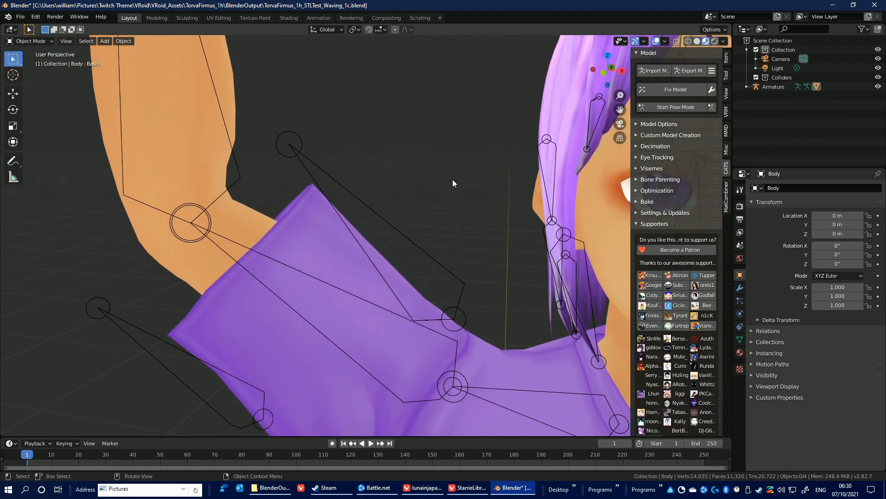
{"action": "key", "text": "Tab"}
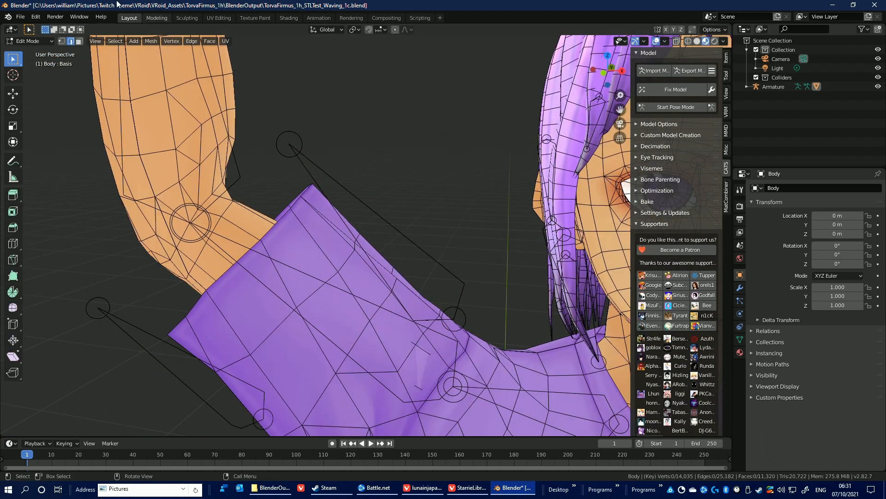
{"action": "middle_click_drag", "start_coordinate": [412, 177], "coordinate": [417, 190]}
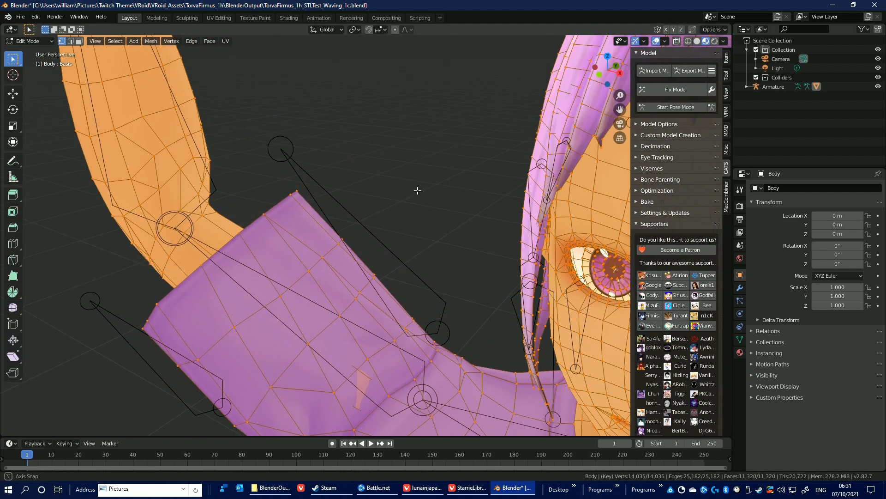
{"action": "left_click", "coordinate": [740, 288]}
{"action": "left_click", "coordinate": [830, 187]}
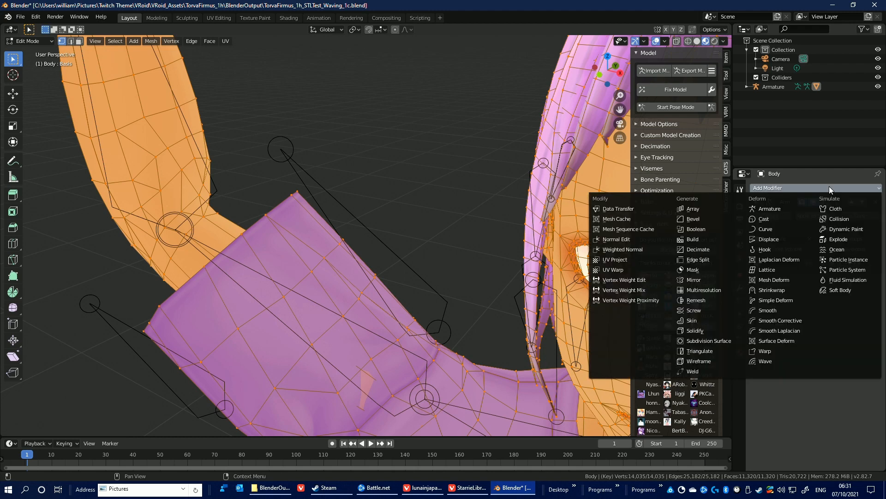
{"action": "left_click", "coordinate": [728, 340]}
{"action": "middle_click_drag", "start_coordinate": [480, 231], "coordinate": [310, 251]}
{"action": "scroll", "coordinate": [309, 252], "scroll_direction": "up", "scroll_amount": 2}
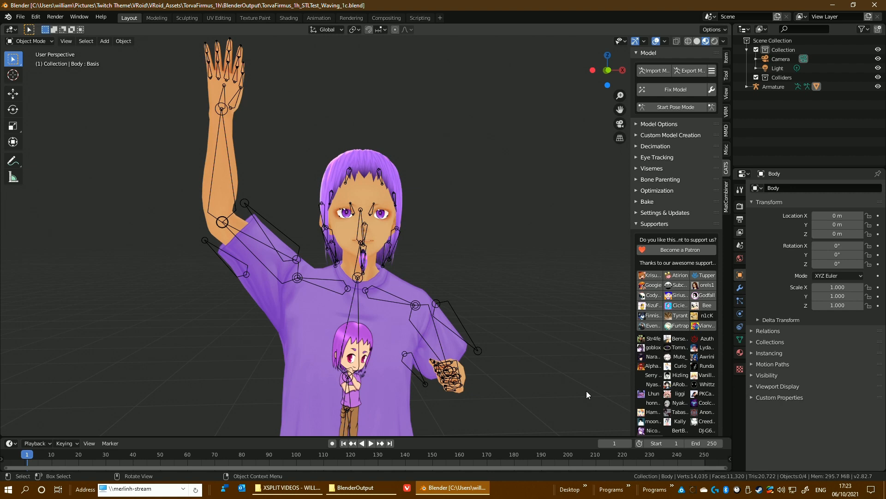
Put the Body mesh in Edit Mode with wireframe display and vertex selection, viewing the shirt's hem.
{"action": "middle_click_drag", "start_coordinate": [525, 394], "coordinate": [524, 150], "text": "shift"}
{"action": "scroll", "coordinate": [580, 246], "scroll_direction": "up", "scroll_amount": 4}
{"action": "key", "text": "Tab"}
{"action": "key", "text": "z"}
{"action": "left_click", "coordinate": [534, 182]}
{"action": "key", "text": "1"}
{"action": "middle_click_drag", "start_coordinate": [447, 185], "coordinate": [519, 194]}
Select the ring of vertices along the shirt's bottom hem, extrude it slightly downward and clear the selection.
{"action": "left_click_drag", "start_coordinate": [534, 232], "coordinate": [416, 245]}
{"action": "middle_click_drag", "start_coordinate": [556, 249], "coordinate": [494, 251]}
{"action": "left_click_drag", "start_coordinate": [505, 222], "coordinate": [461, 241], "text": "shift"}
{"action": "middle_click_drag", "start_coordinate": [462, 242], "coordinate": [443, 241]}
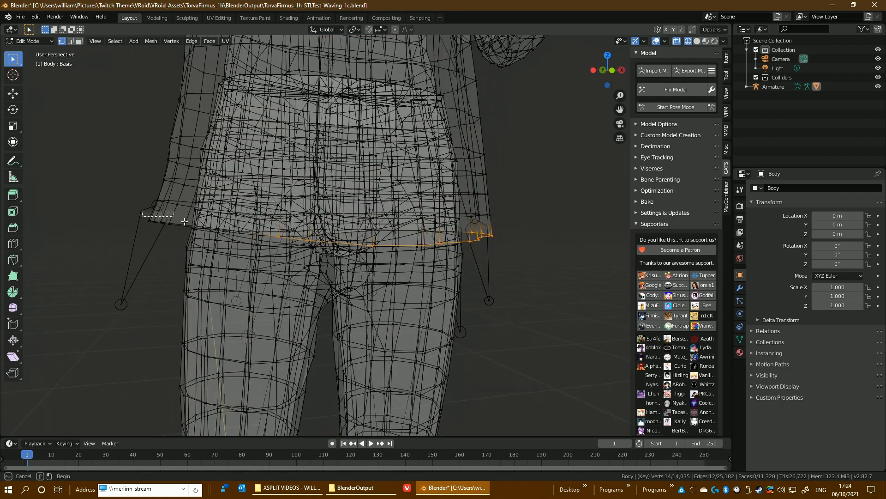
{"action": "left_click_drag", "start_coordinate": [142, 235], "coordinate": [215, 206], "text": "shift"}
{"action": "middle_click_drag", "start_coordinate": [541, 290], "coordinate": [501, 290]}
{"action": "left_click_drag", "start_coordinate": [149, 212], "coordinate": [200, 243], "text": "shift"}
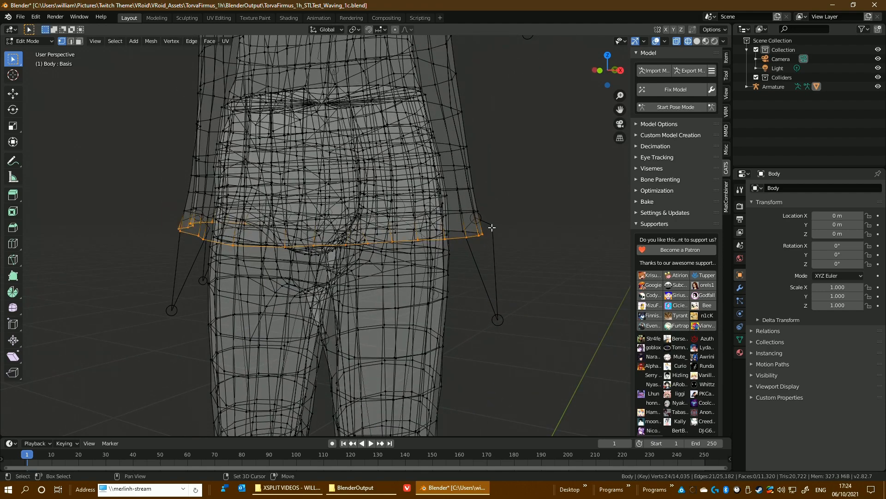
{"action": "middle_click_drag", "start_coordinate": [544, 251], "coordinate": [471, 226]}
{"action": "left_click_drag", "start_coordinate": [471, 226], "coordinate": [441, 243], "text": "shift"}
{"action": "middle_click_drag", "start_coordinate": [520, 243], "coordinate": [495, 244]}
{"action": "mouse_move", "coordinate": [466, 224]}
{"action": "left_mouse_down", "text": "shift"}
{"action": "mouse_move", "coordinate": [447, 239]}
{"action": "mouse_move", "coordinate": [464, 241]}
{"action": "left_mouse_up", "text": "shift"}
{"action": "middle_click_drag", "start_coordinate": [464, 242], "coordinate": [520, 242]}
{"action": "middle_click_drag", "start_coordinate": [444, 298], "coordinate": [531, 277]}
{"action": "key", "text": "e"}
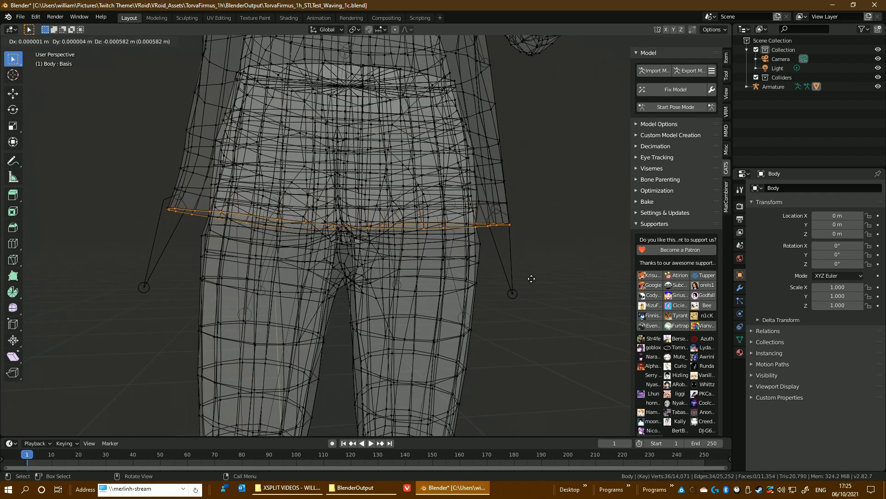
{"action": "left_click", "coordinate": [532, 281]}
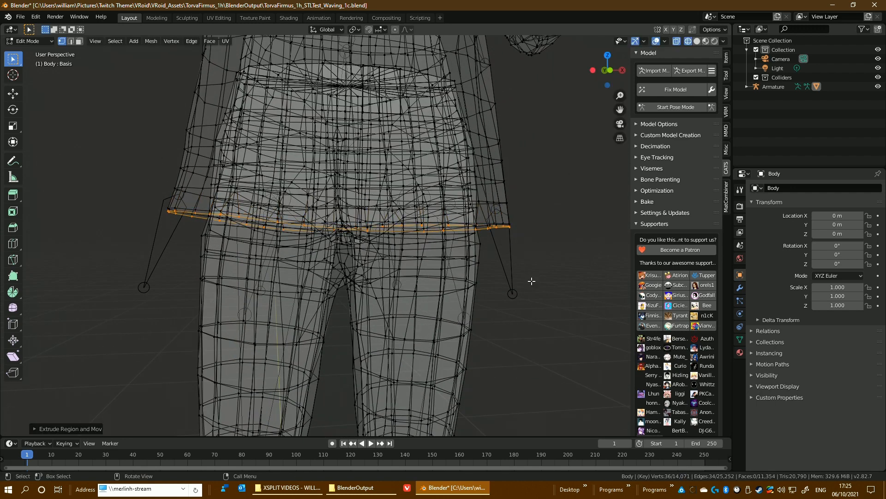
{"action": "key", "text": "alt+a"}
Select the edge loop around the lowered arm's sleeve opening, extrude it slightly outward and clear the selection.
{"action": "middle_click_drag", "start_coordinate": [572, 174], "coordinate": [578, 401], "text": "shift"}
{"action": "scroll", "coordinate": [511, 99], "scroll_direction": "up", "scroll_amount": 6}
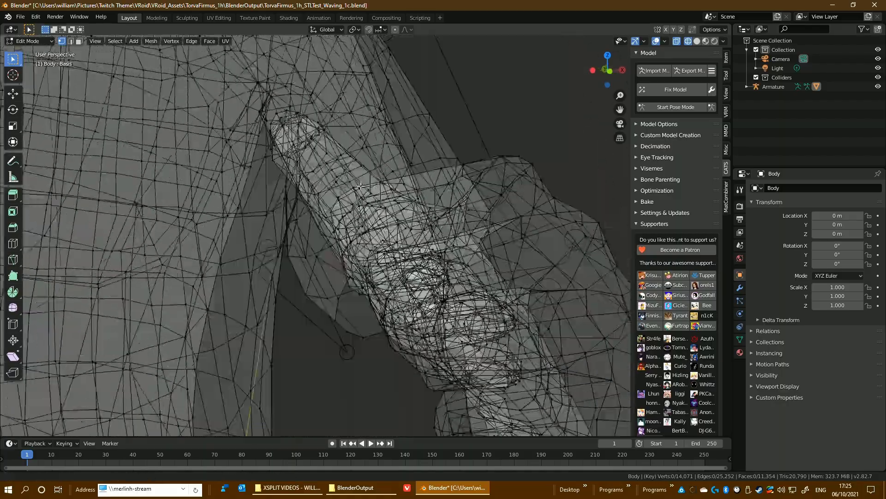
{"action": "middle_click_drag", "start_coordinate": [511, 99], "coordinate": [463, 254], "text": "shift"}
{"action": "middle_click_drag", "start_coordinate": [533, 298], "coordinate": [441, 215], "text": "shift"}
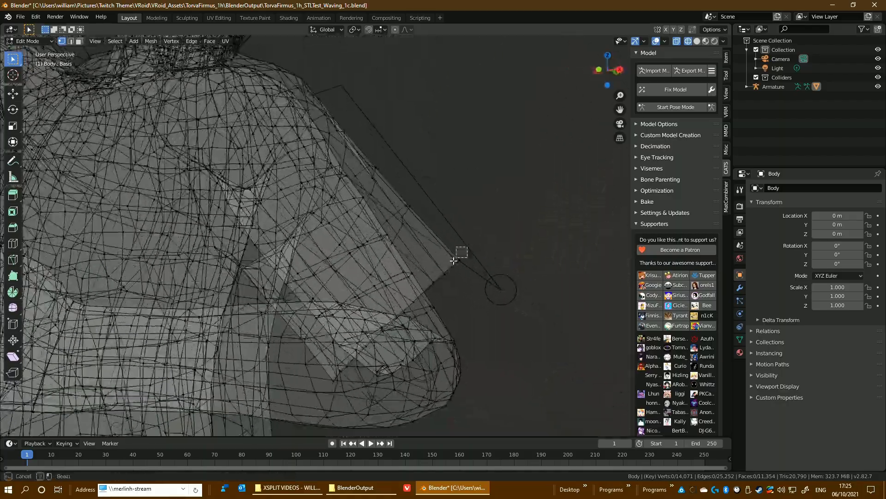
{"action": "left_click", "coordinate": [459, 259], "text": "alt"}
{"action": "middle_click_drag", "start_coordinate": [459, 259], "coordinate": [351, 318]}
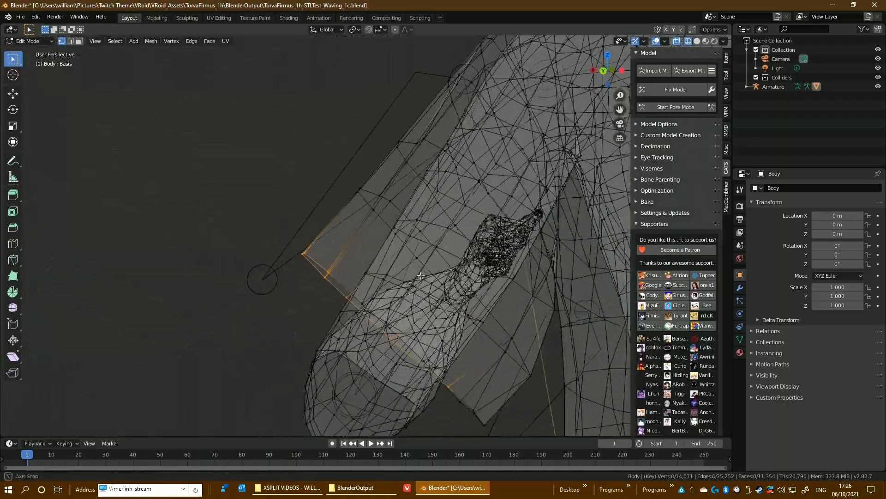
{"action": "left_click", "coordinate": [447, 384], "text": "alt+shift"}
{"action": "middle_click_drag", "start_coordinate": [518, 411], "coordinate": [301, 295]}
{"action": "left_click", "coordinate": [433, 326], "text": "alt+shift"}
{"action": "key", "text": "e"}
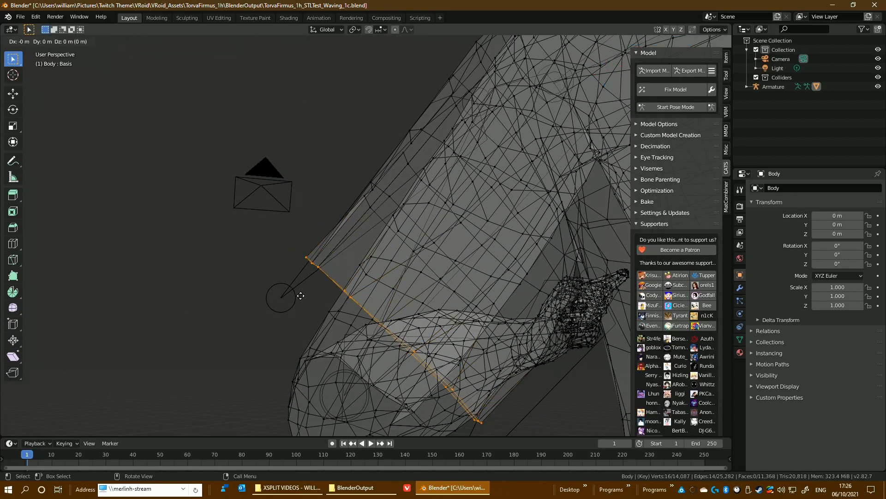
{"action": "left_click", "coordinate": [298, 298]}
{"action": "middle_click_drag", "start_coordinate": [526, 380], "coordinate": [379, 251]}
{"action": "key", "text": "alt+a"}
Select the ring of vertices at the raised arm's sleeve opening and extrude it slightly outward.
{"action": "left_click_drag", "start_coordinate": [310, 197], "coordinate": [337, 221], "text": "shift"}
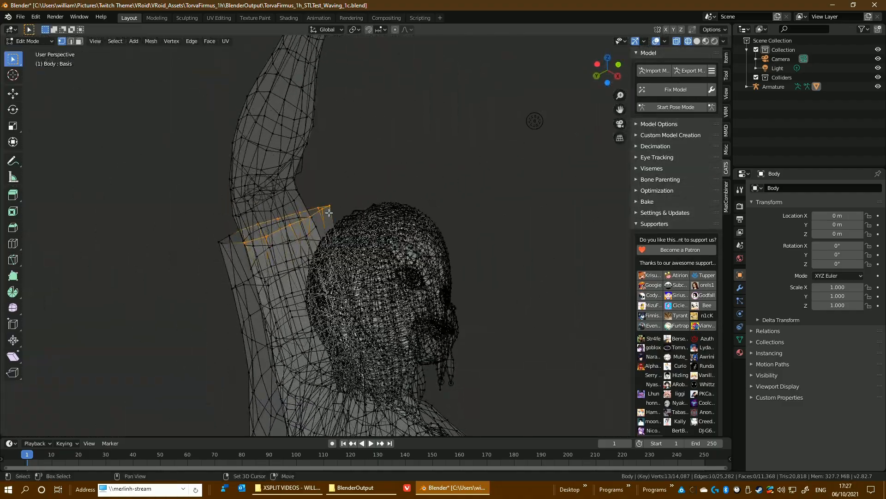
{"action": "left_click_drag", "start_coordinate": [208, 224], "coordinate": [237, 247], "text": "shift"}
{"action": "middle_click_drag", "start_coordinate": [231, 247], "coordinate": [291, 259]}
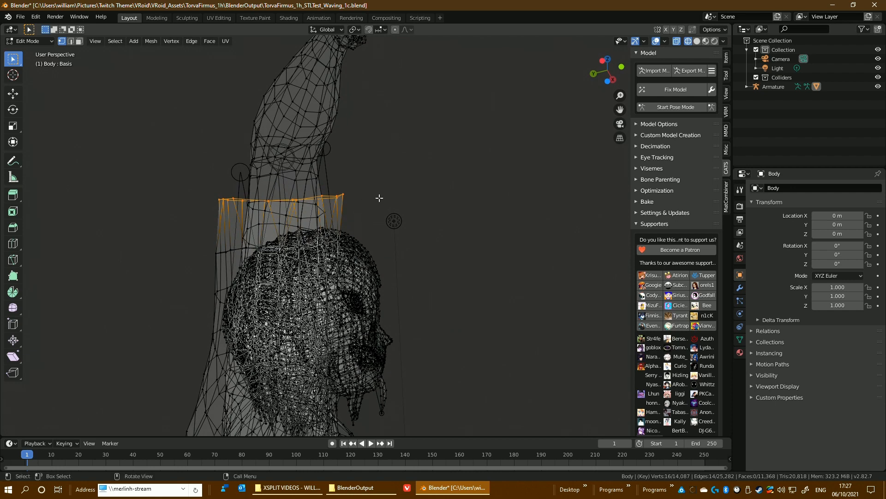
{"action": "key", "text": "e"}
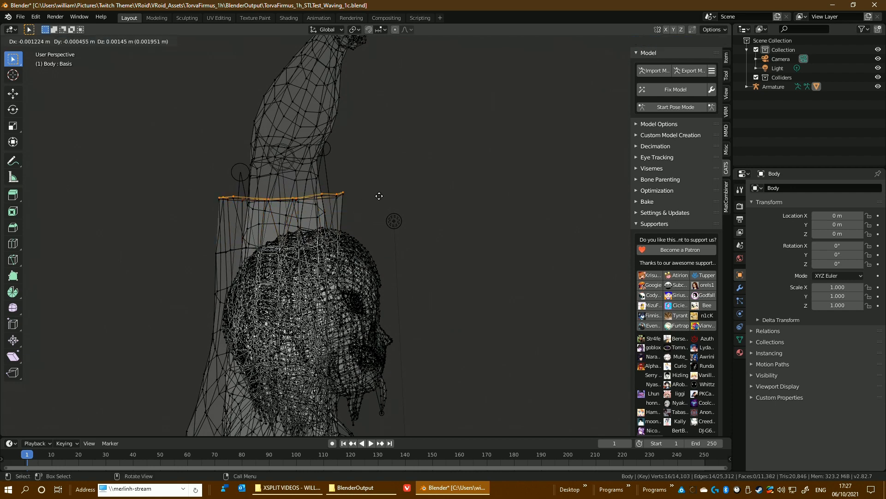
{"action": "left_click", "coordinate": [379, 197]}
{"action": "middle_click_drag", "start_coordinate": [379, 196], "coordinate": [273, 250]}
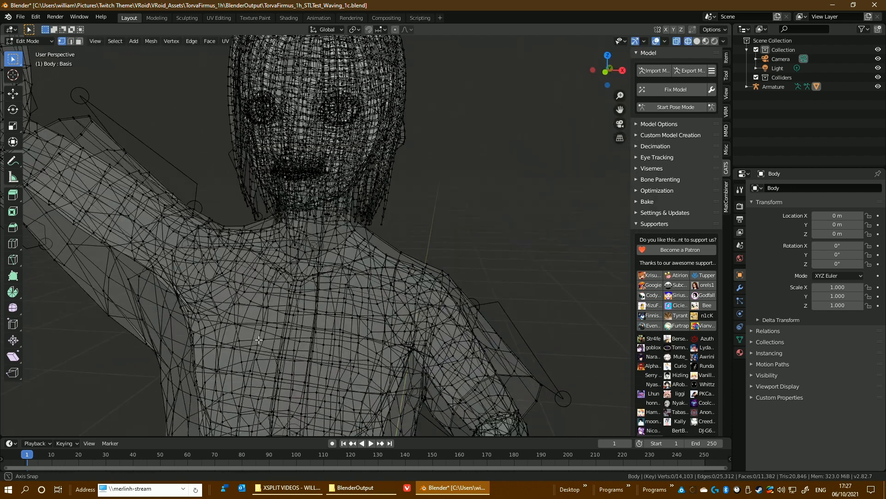
Switch the viewport to rendered shading and return the Body mesh to Object Mode.
{"action": "scroll", "coordinate": [273, 295], "scroll_direction": "down", "scroll_amount": 5}
{"action": "key", "text": "z"}
{"action": "left_click", "coordinate": [271, 277]}
{"action": "key", "text": "Tab"}
{"action": "mouse_move", "coordinate": [429, 314]}
{"action": "middle_mouse_down"}
{"action": "mouse_move", "coordinate": [473, 331]}
{"action": "mouse_move", "coordinate": [465, 307]}
{"action": "middle_mouse_up"}
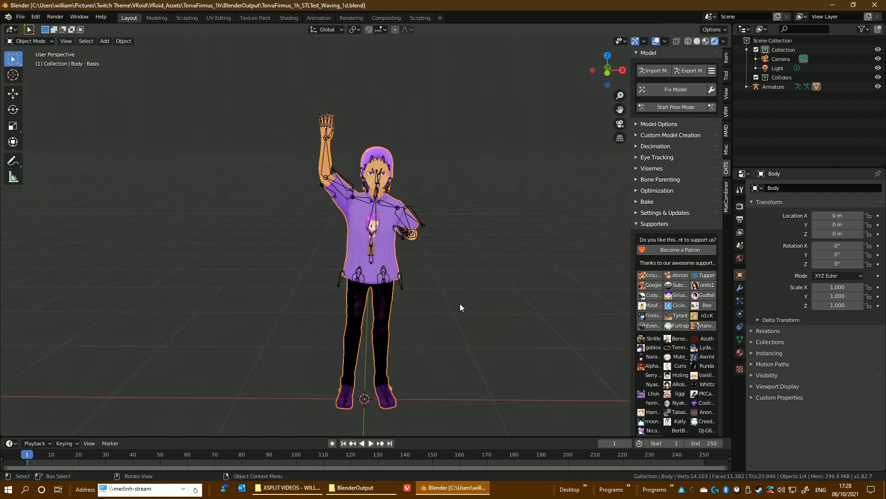
Select the entire Body mesh in Edit Mode and add a Subdivision Surface modifier with render and viewport levels of 3.
{"action": "key", "text": "Tab"}
{"action": "key", "text": "a"}
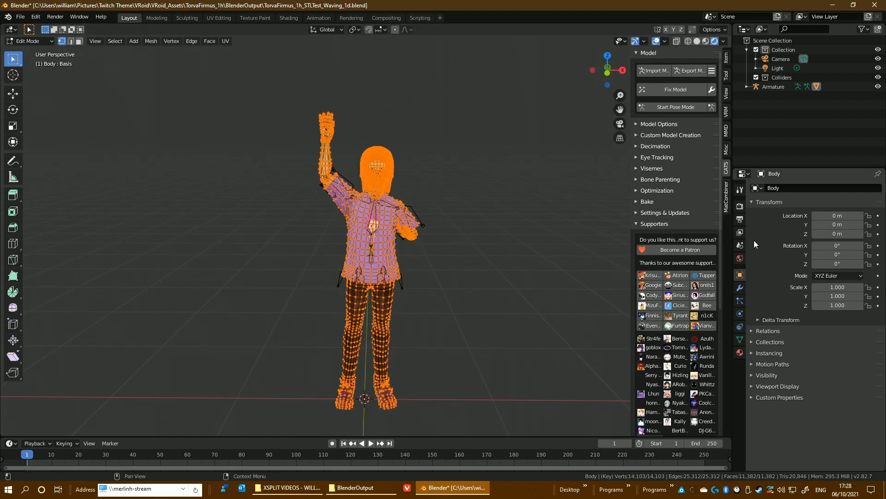
{"action": "left_click", "coordinate": [740, 288]}
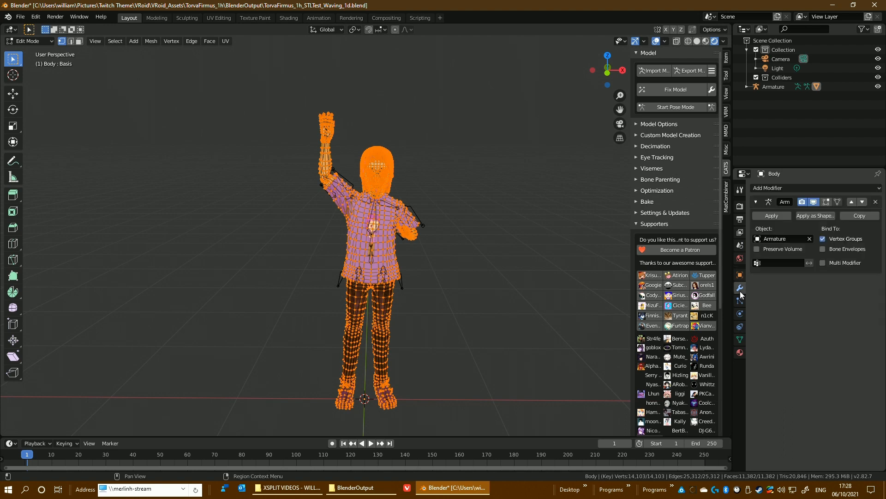
{"action": "left_click", "coordinate": [776, 188]}
{"action": "left_click", "coordinate": [724, 343]}
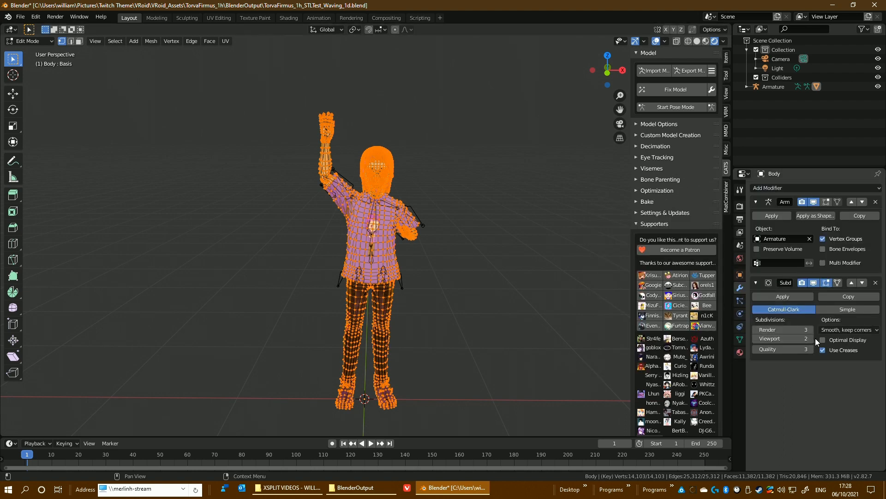
Add a Smooth modifier to the Body mesh below the subdivision, keeping the factor at 0.500 and one repeat.
{"action": "left_click", "coordinate": [801, 187]}
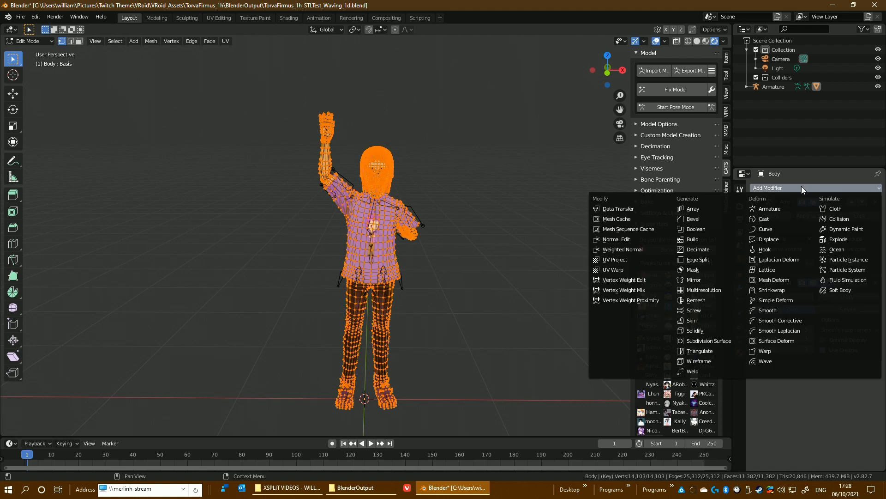
{"action": "left_click", "coordinate": [793, 310]}
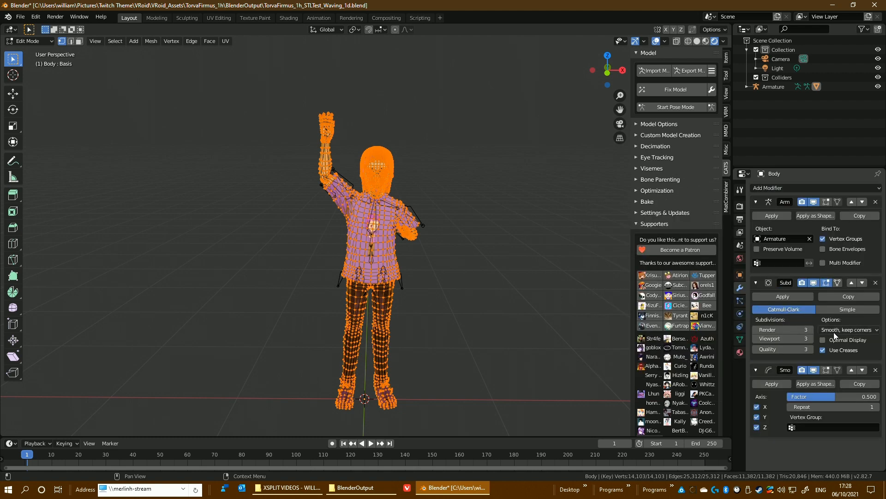
{"action": "left_click", "coordinate": [507, 231]}
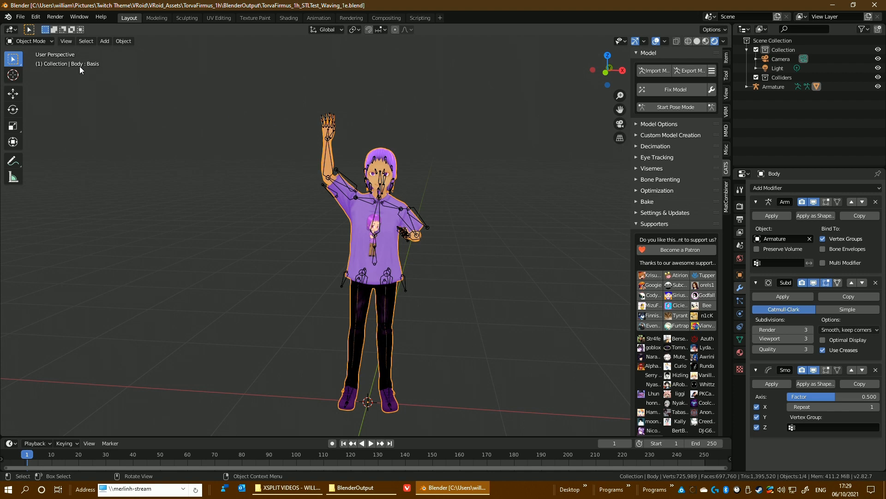
Export the character as TorvaFirmus_1h_STLTest_Waving_1e.stl with modifiers applied.
{"action": "left_click", "coordinate": [20, 17]}
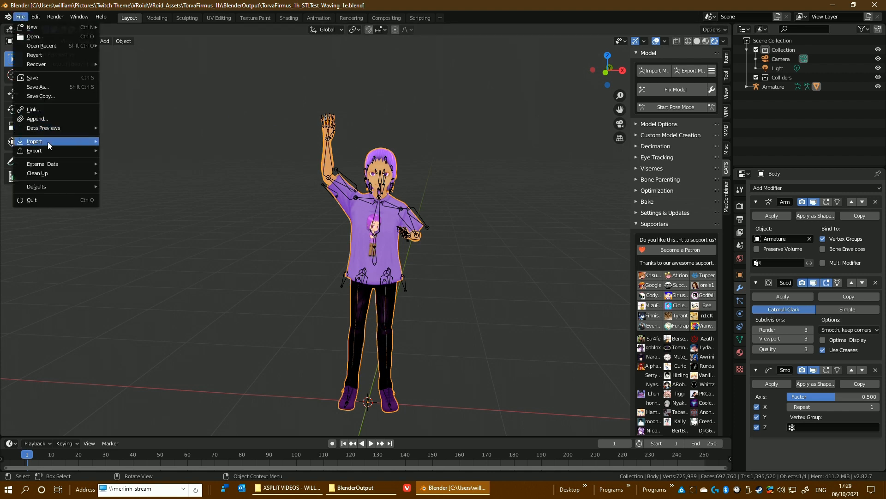
{"action": "mouse_move", "coordinate": [49, 152]}
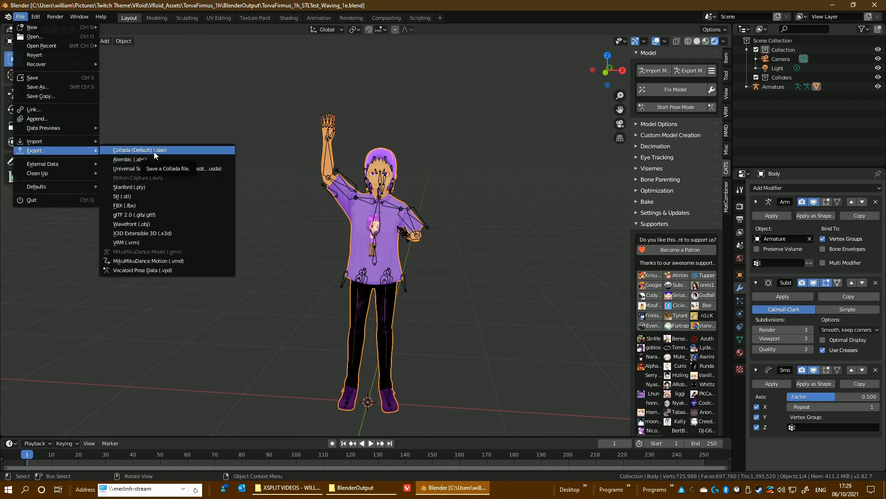
{"action": "left_click", "coordinate": [145, 196]}
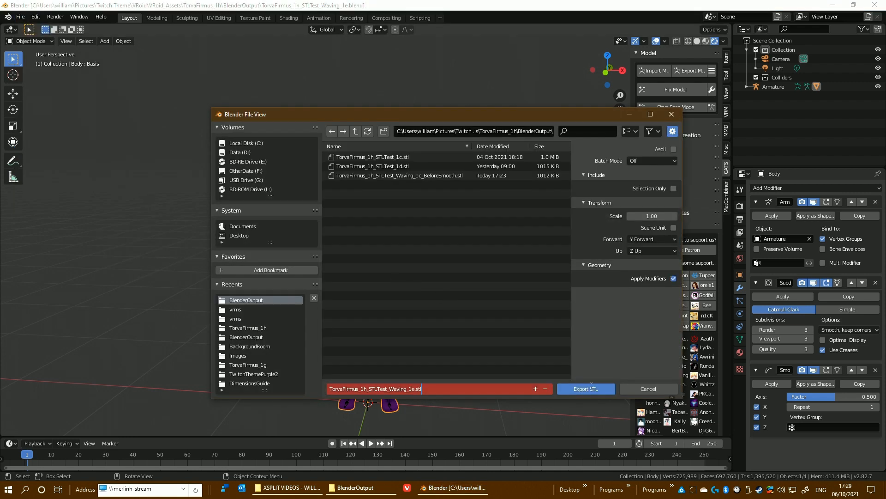
{"action": "left_click", "coordinate": [590, 389]}
{"action": "left_click", "coordinate": [590, 389]}
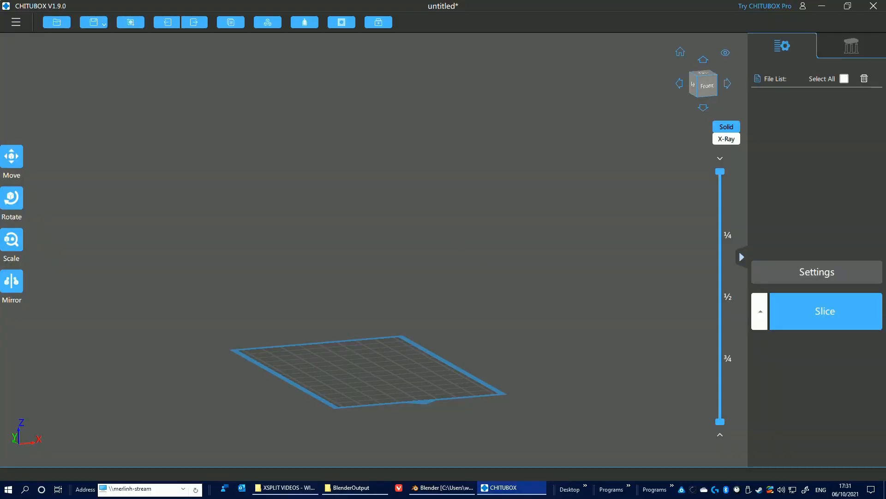
Switch to CHITUBOX and load TorvaFirmus_1h_STLTest_Waving_1e.stl onto the build plate.
{"action": "left_click_drag", "start_coordinate": [885, 365], "coordinate": [366, 352]}
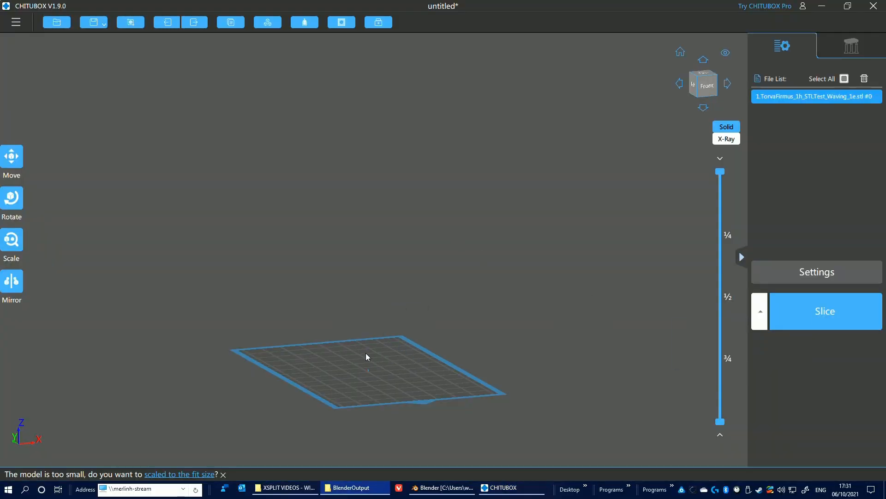
{"action": "scroll", "coordinate": [374, 370], "scroll_direction": "up", "scroll_amount": 10}
{"action": "scroll", "coordinate": [381, 328], "scroll_direction": "down", "scroll_amount": 2}
{"action": "scroll", "coordinate": [381, 328], "scroll_direction": "down", "scroll_amount": 8}
Scale the figure to fit the printer volume, and set its Z height to 150 mm with the ratio locked.
{"action": "left_click", "coordinate": [12, 240]}
{"action": "left_click", "coordinate": [63, 322]}
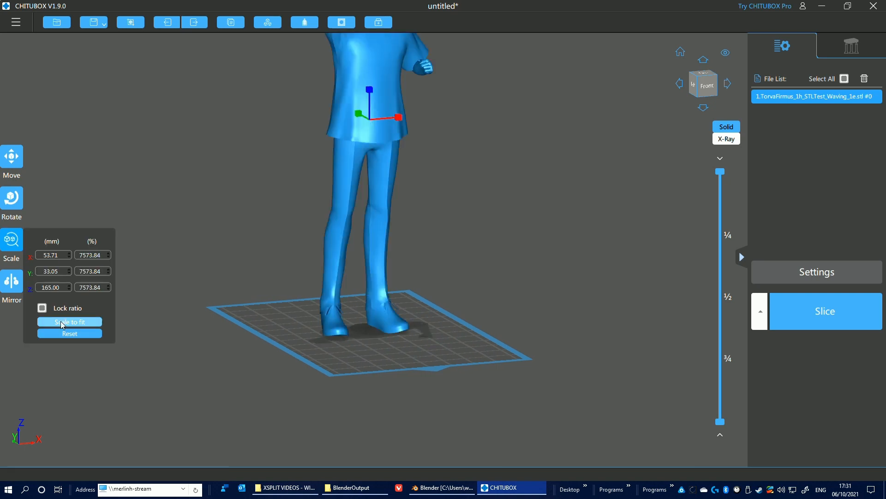
{"action": "left_click_drag", "start_coordinate": [66, 284], "coordinate": [83, 287]}
{"action": "type", "text": "50"}
{"action": "middle_click_drag", "start_coordinate": [356, 126], "coordinate": [383, 209]}
{"action": "scroll", "coordinate": [384, 210], "scroll_direction": "down", "scroll_amount": 2}
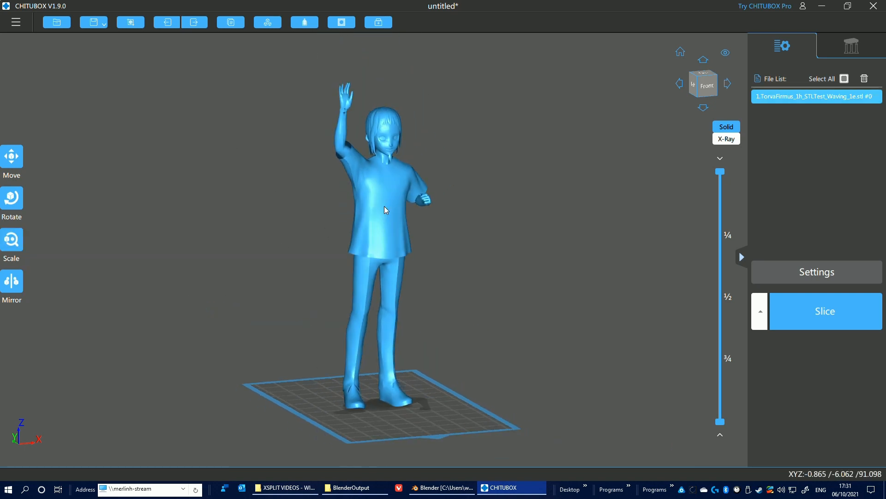
Check the scaled figure from the front and adjust its placement on the build plate.
{"action": "scroll", "coordinate": [383, 209], "scroll_direction": "up", "scroll_amount": 10}
{"action": "mouse_move", "coordinate": [512, 314]}
{"action": "middle_mouse_down"}
{"action": "mouse_move", "coordinate": [542, 364]}
{"action": "mouse_move", "coordinate": [521, 323]}
{"action": "middle_mouse_up"}
{"action": "right_click_drag", "start_coordinate": [521, 323], "coordinate": [532, 298]}
{"action": "scroll", "coordinate": [532, 299], "scroll_direction": "down", "scroll_amount": 8}
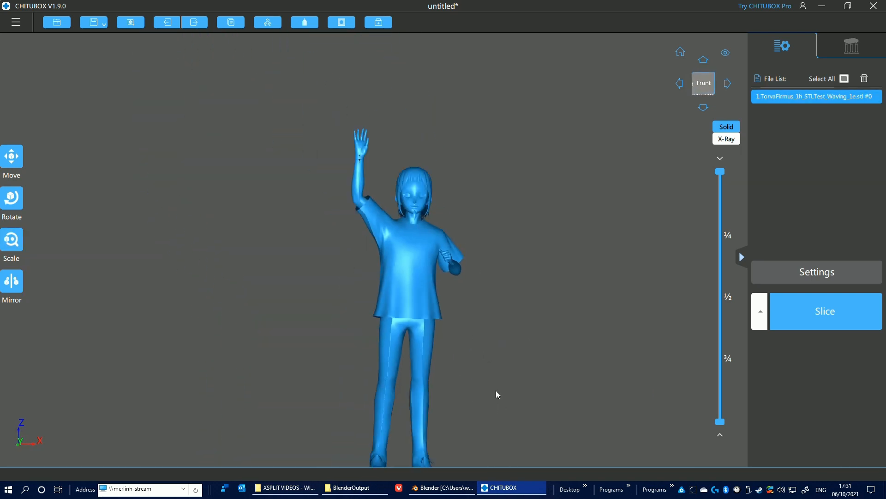
{"action": "middle_click_drag", "start_coordinate": [497, 394], "coordinate": [488, 355]}
{"action": "left_click", "coordinate": [12, 156]}
{"action": "left_click", "coordinate": [82, 232]}
{"action": "middle_click_drag", "start_coordinate": [679, 268], "coordinate": [670, 260]}
Generate automatic light platform supports for the figure at 50% density and a 45° angle.
{"action": "left_click", "coordinate": [852, 45]}
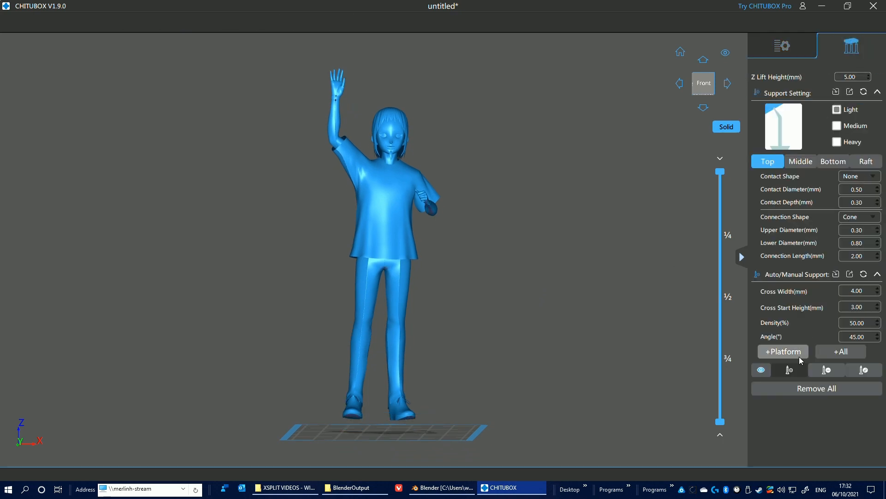
{"action": "left_click", "coordinate": [783, 351]}
{"action": "right_click_drag", "start_coordinate": [511, 289], "coordinate": [350, 299]}
{"action": "scroll", "coordinate": [398, 181], "scroll_direction": "up", "scroll_amount": 5}
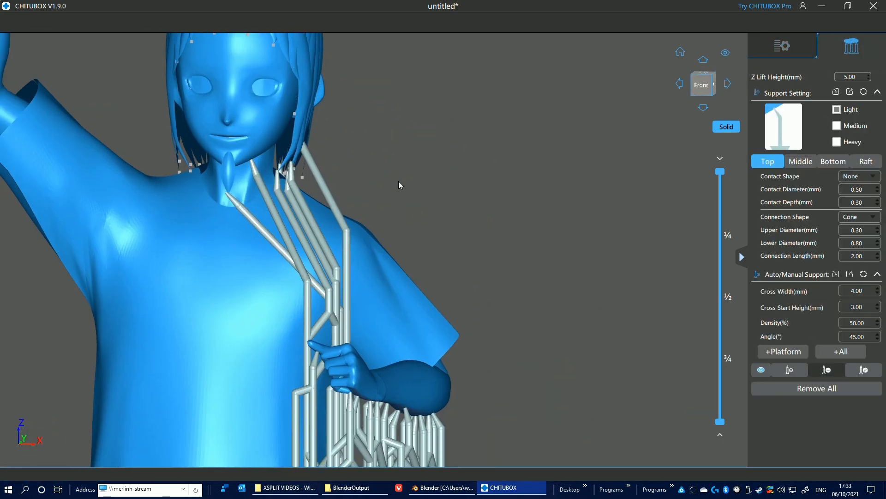
{"action": "scroll", "coordinate": [430, 179], "scroll_direction": "up", "scroll_amount": 2}
Delete an unwanted support from the figure's upper body using support deletion.
{"action": "left_click", "coordinate": [827, 371]}
{"action": "mouse_move", "coordinate": [656, 249]}
{"action": "right_mouse_down"}
{"action": "mouse_move", "coordinate": [585, 243]}
{"action": "mouse_move", "coordinate": [646, 247]}
{"action": "right_mouse_up"}
{"action": "left_click", "coordinate": [474, 253]}
{"action": "left_click", "coordinate": [826, 372]}
Examine the supports around the feet, legs and upper body from several angles.
{"action": "middle_click_drag", "start_coordinate": [665, 457], "coordinate": [637, 79]}
{"action": "right_click_drag", "start_coordinate": [637, 139], "coordinate": [485, 211]}
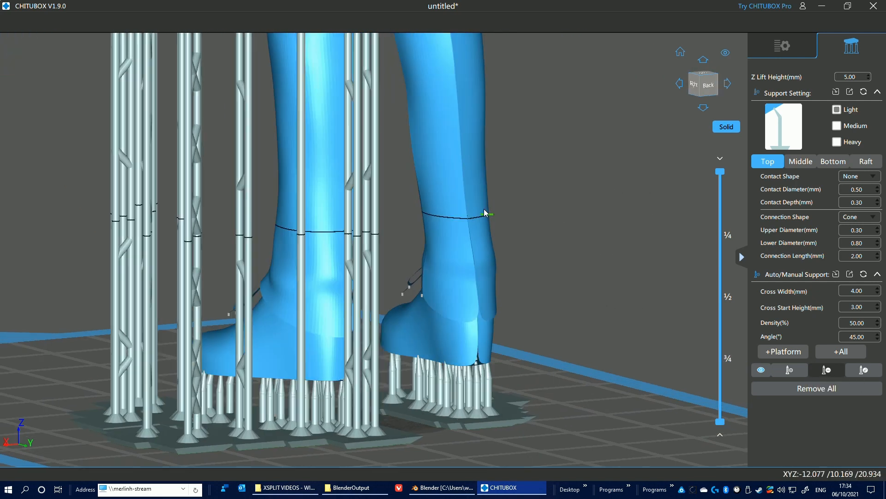
{"action": "scroll", "coordinate": [485, 211], "scroll_direction": "down", "scroll_amount": 5}
{"action": "middle_click_drag", "start_coordinate": [485, 212], "coordinate": [523, 367]}
{"action": "scroll", "coordinate": [524, 367], "scroll_direction": "up", "scroll_amount": 4}
{"action": "middle_click_drag", "start_coordinate": [369, 138], "coordinate": [536, 276]}
{"action": "right_click_drag", "start_coordinate": [535, 276], "coordinate": [639, 289]}
{"action": "scroll", "coordinate": [601, 201], "scroll_direction": "down", "scroll_amount": 5}
{"action": "middle_click_drag", "start_coordinate": [638, 288], "coordinate": [580, 210]}
Leave support editing and slice the supported figure for the AnyCubic Photon Mono.
{"action": "left_click", "coordinate": [791, 52]}
{"action": "scroll", "coordinate": [589, 276], "scroll_direction": "down", "scroll_amount": 3}
{"action": "middle_click_drag", "start_coordinate": [589, 277], "coordinate": [504, 340]}
{"action": "scroll", "coordinate": [526, 330], "scroll_direction": "down", "scroll_amount": 3}
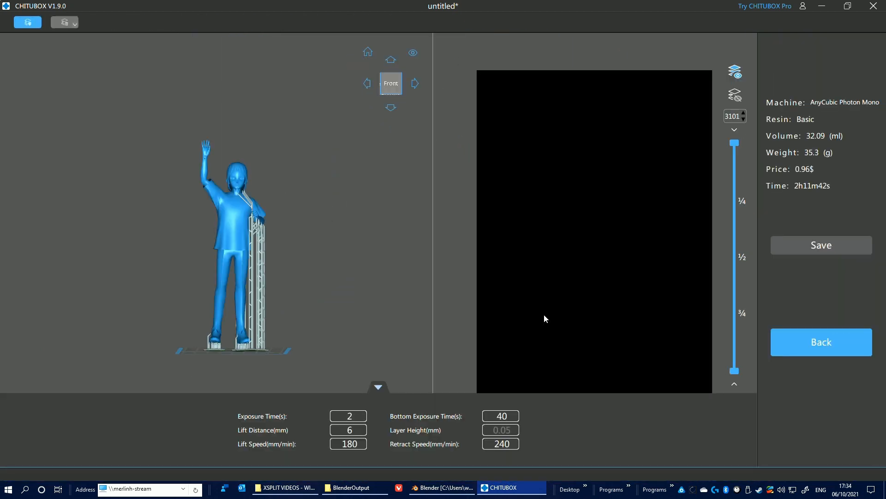
Preview the sliced layers and save the print file as TorvaFirmus_1h_STLTest_Waving_1e_ChituBox.pwmo.
{"action": "left_click_drag", "start_coordinate": [736, 143], "coordinate": [738, 326]}
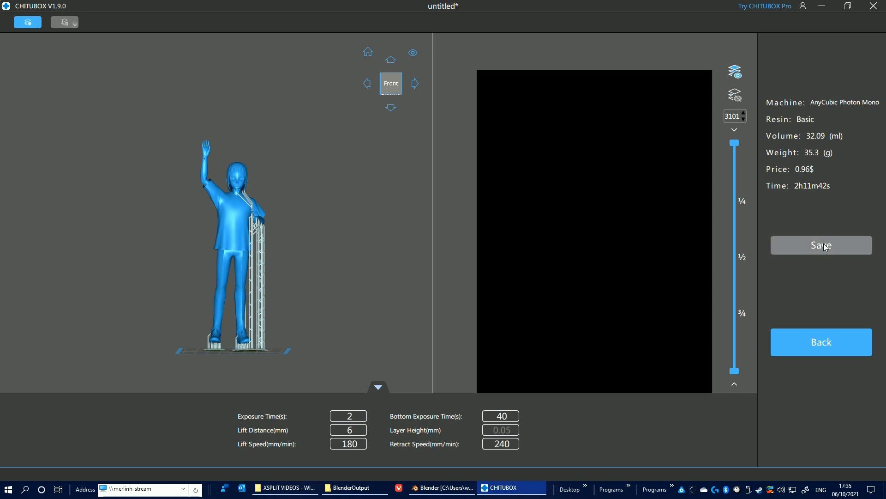
{"action": "left_click", "coordinate": [826, 245]}
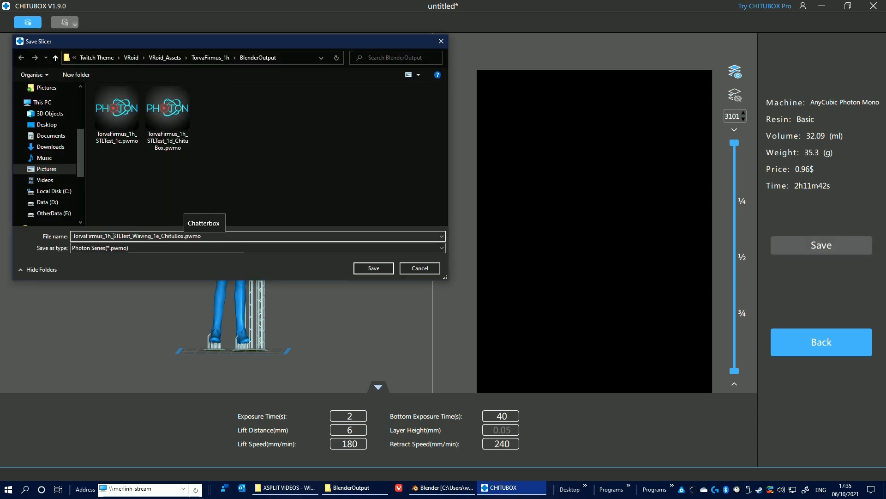
{"action": "left_click", "coordinate": [374, 269]}
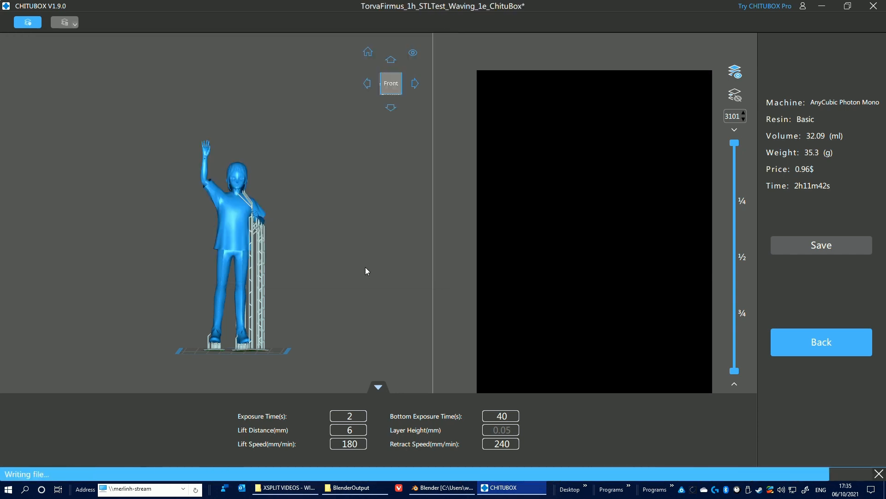